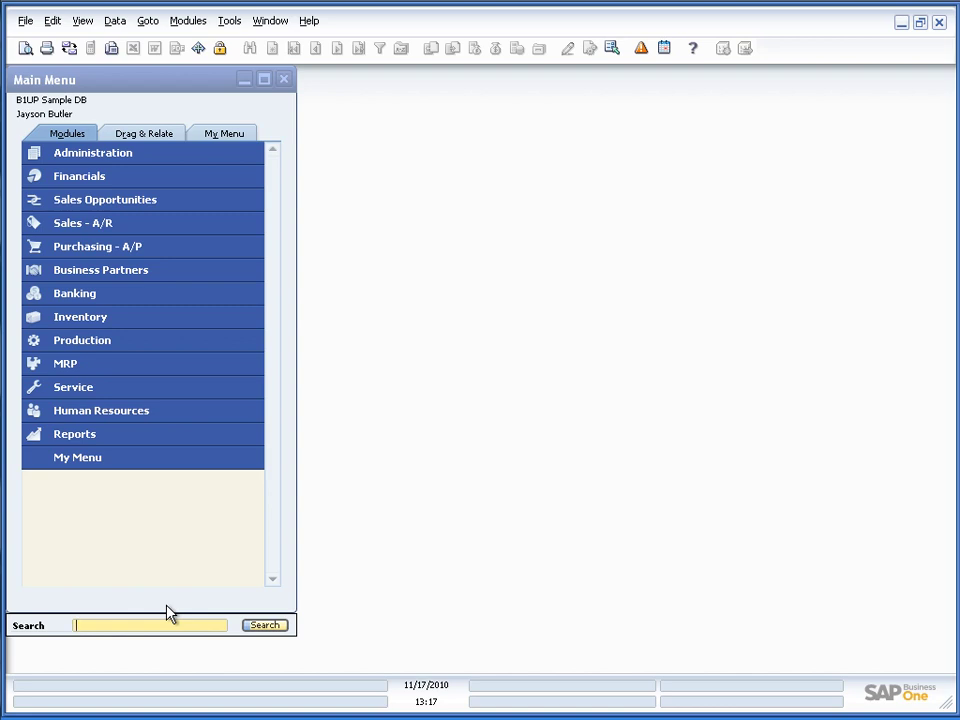
# Search everywhere for the contact person's name and scroll through the grouped invoice, partner and delivery results
pyautogui.write('Daniel brown')
pyautogui.click(260, 625)
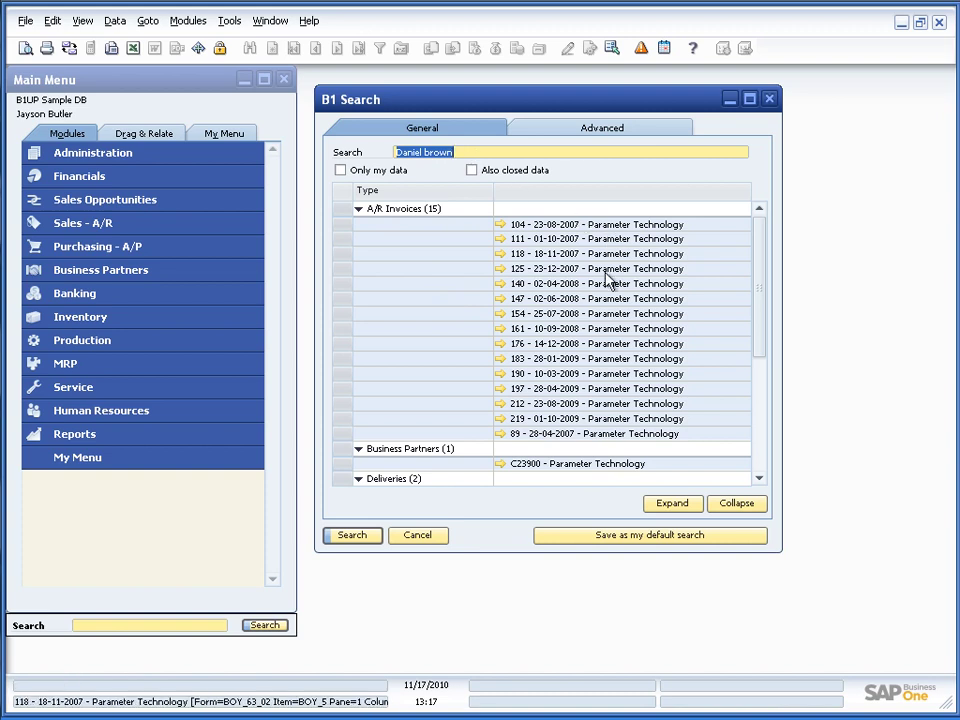
pyautogui.scroll(-2, 604, 418)
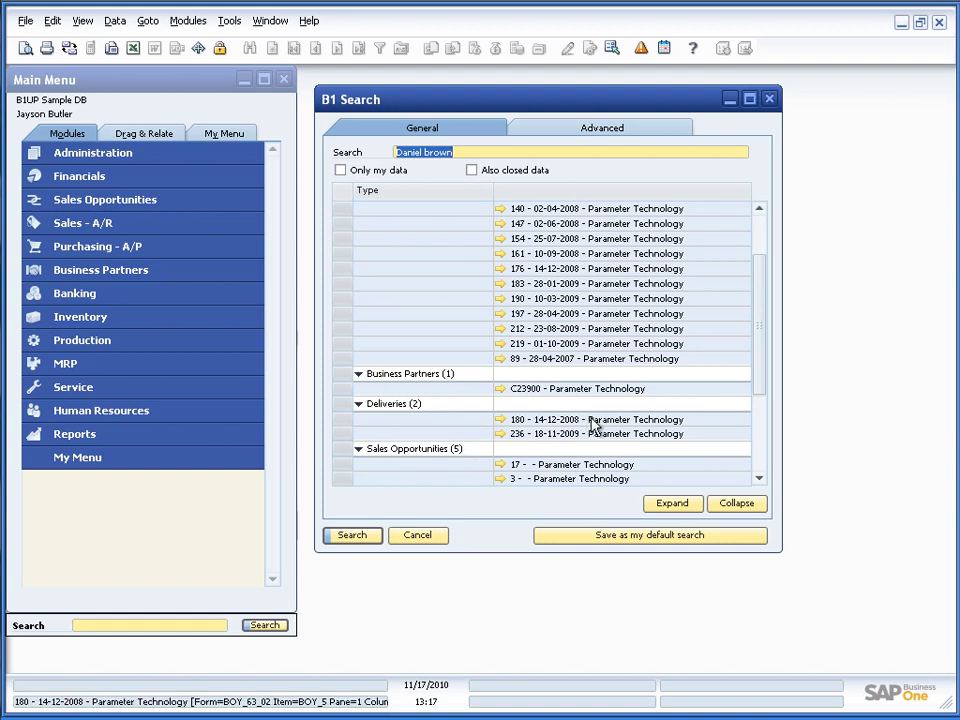
pyautogui.scroll(-2, 592, 424)
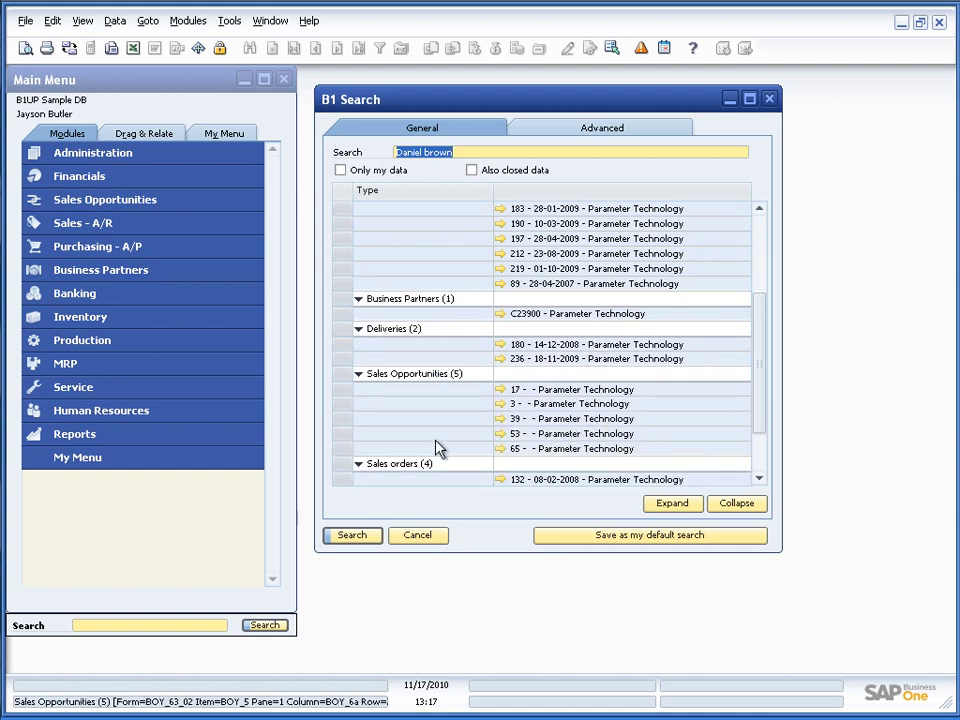
pyautogui.scroll(-2, 437, 448)
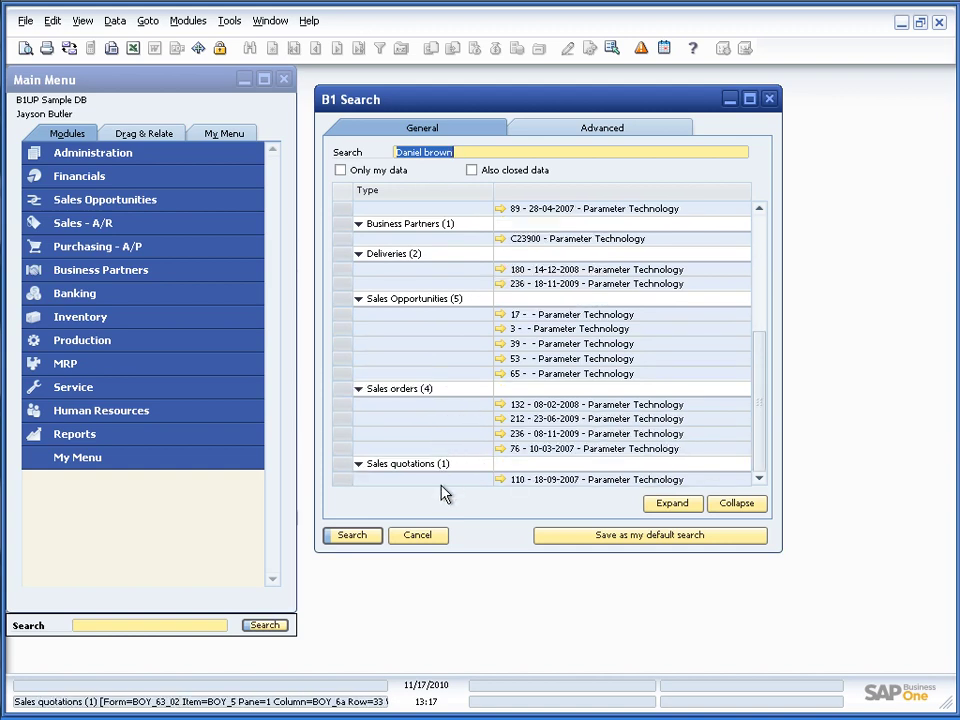
pyautogui.scroll(6, 499, 467)
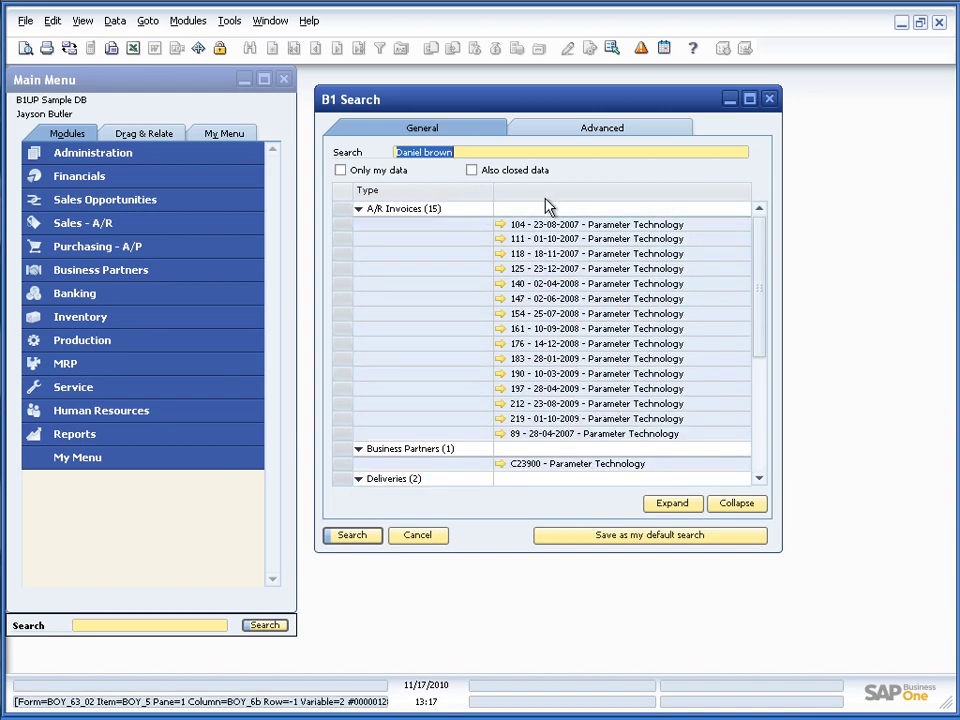
# Untick all Advanced criteria except Business Partners and Items, and save this as my default search
pyautogui.click(551, 135)
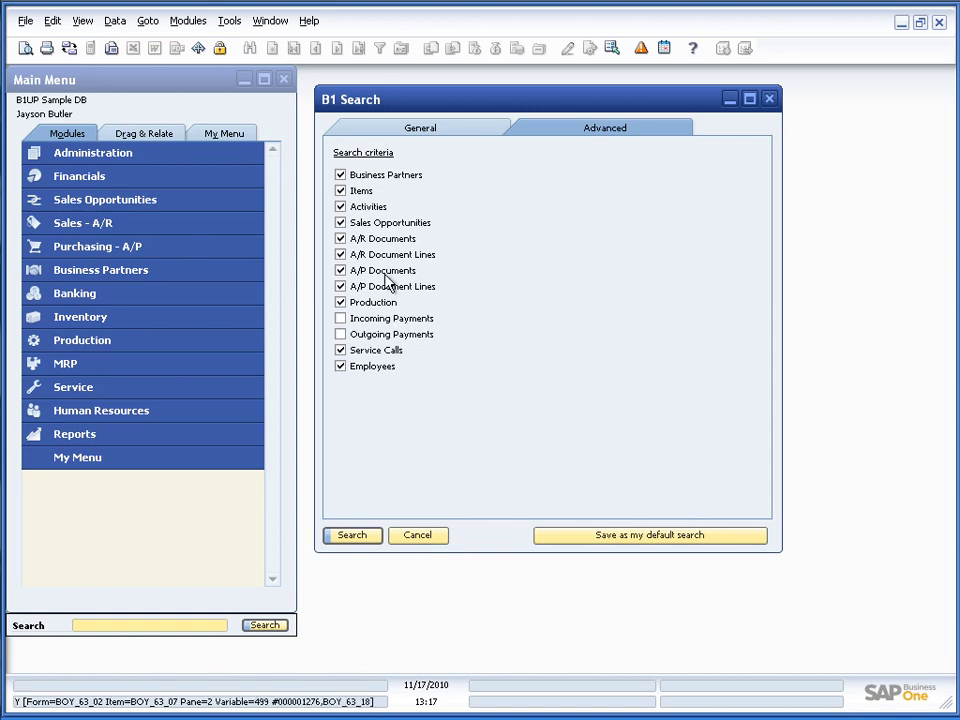
pyautogui.click(340, 206)
pyautogui.click(340, 222)
pyautogui.click(340, 238)
pyautogui.click(340, 254)
pyautogui.click(340, 270)
pyautogui.click(340, 286)
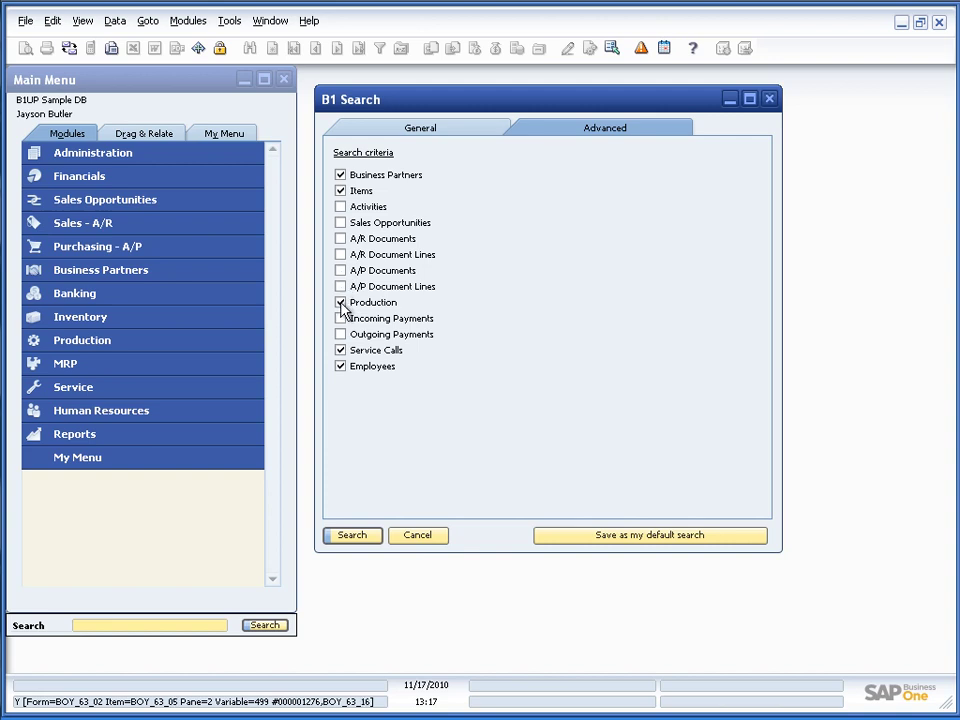
pyautogui.click(340, 302)
pyautogui.click(340, 350)
pyautogui.click(340, 366)
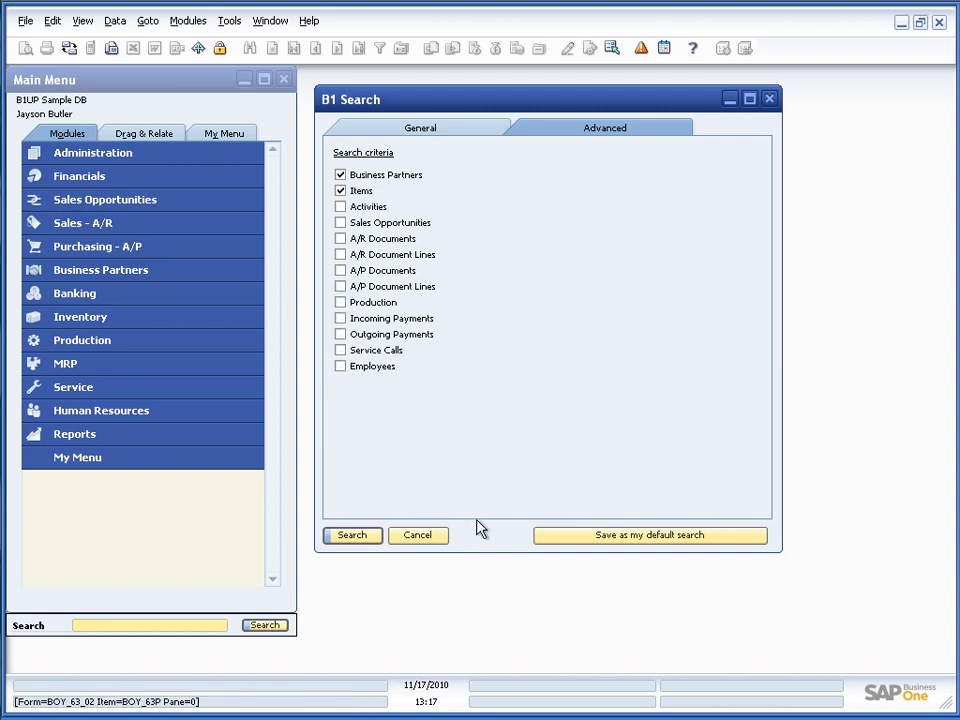
pyautogui.click(605, 537)
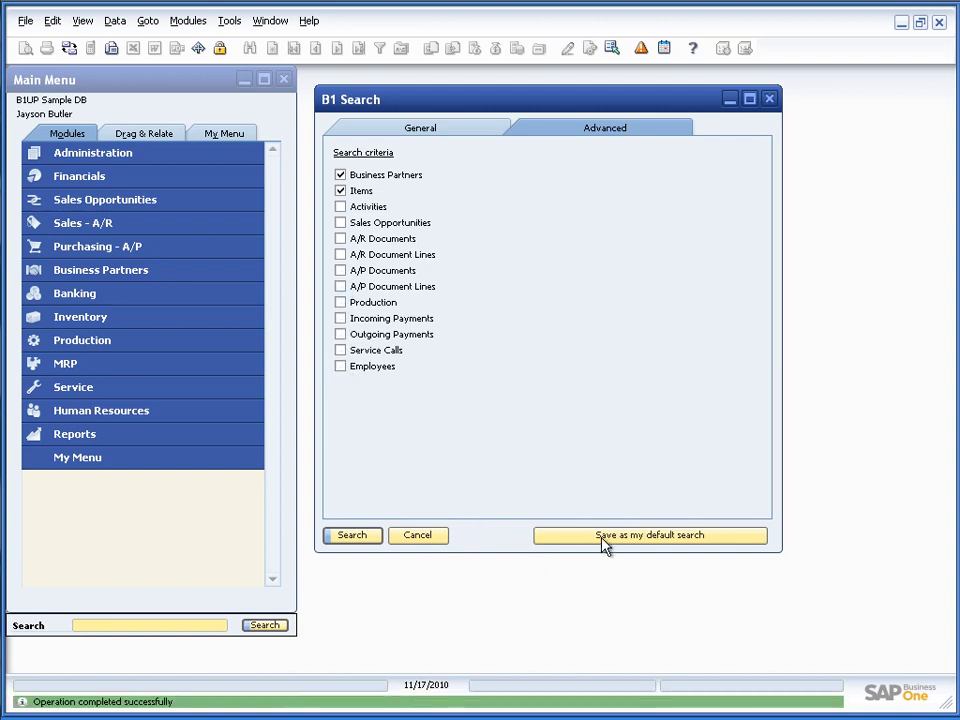
pyautogui.click(440, 133)
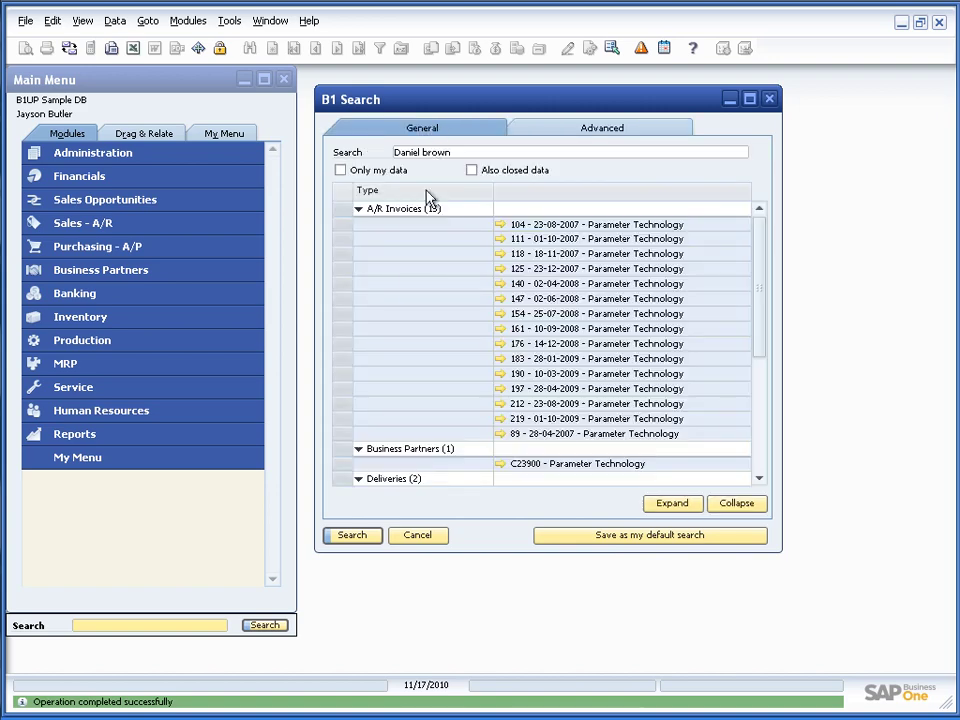
# Rerun the narrowed search, then re-include A/R Documents and search again
pyautogui.click(360, 540)
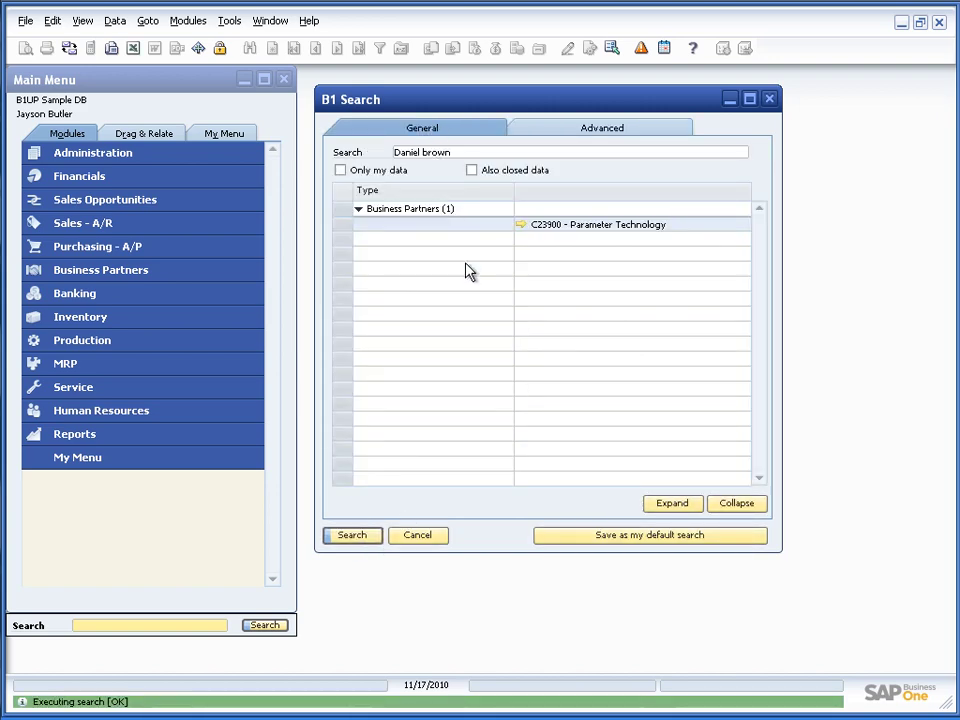
pyautogui.click(582, 130)
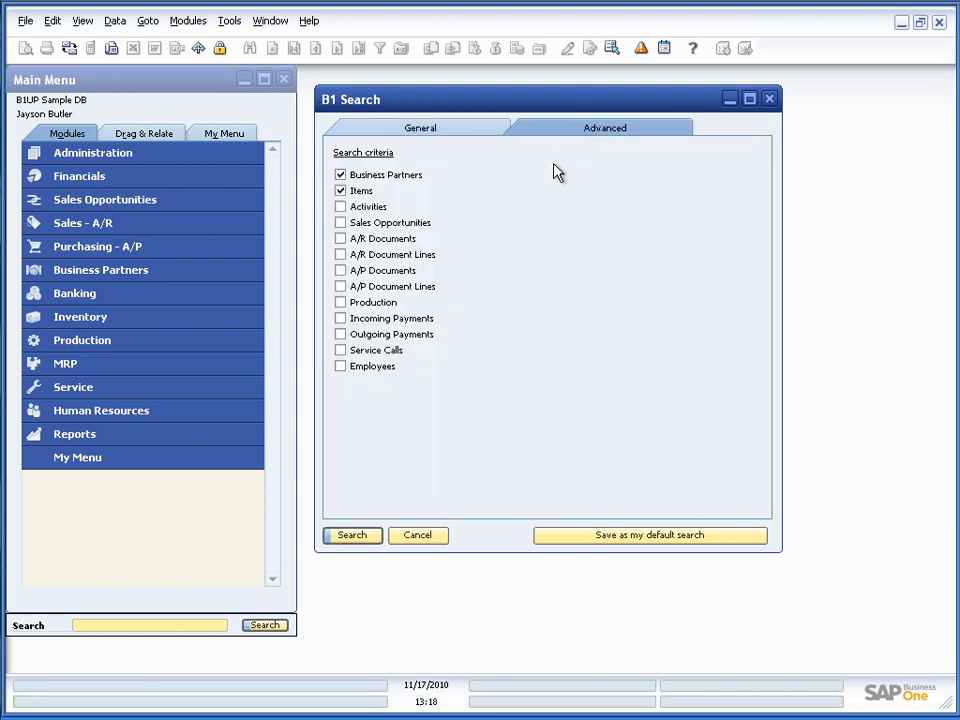
pyautogui.click(340, 238)
pyautogui.click(352, 535)
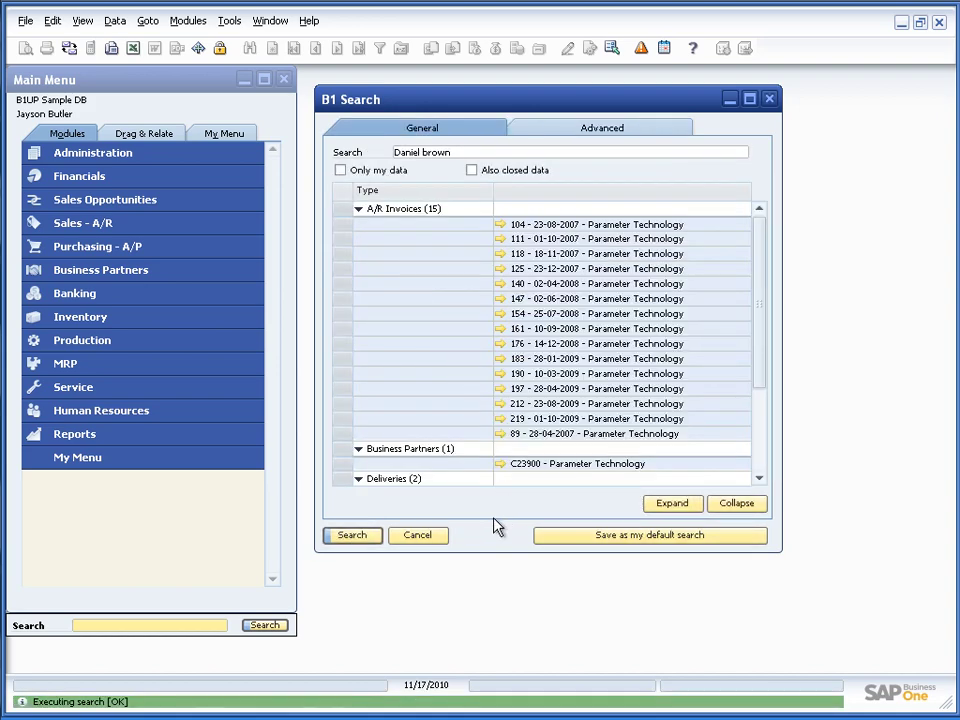
pyautogui.scroll(-3, 476, 426)
pyautogui.scroll(3, 476, 429)
# Review the criteria and scroll through the invoices, deliveries, sales orders and quotation in the results
pyautogui.click(577, 130)
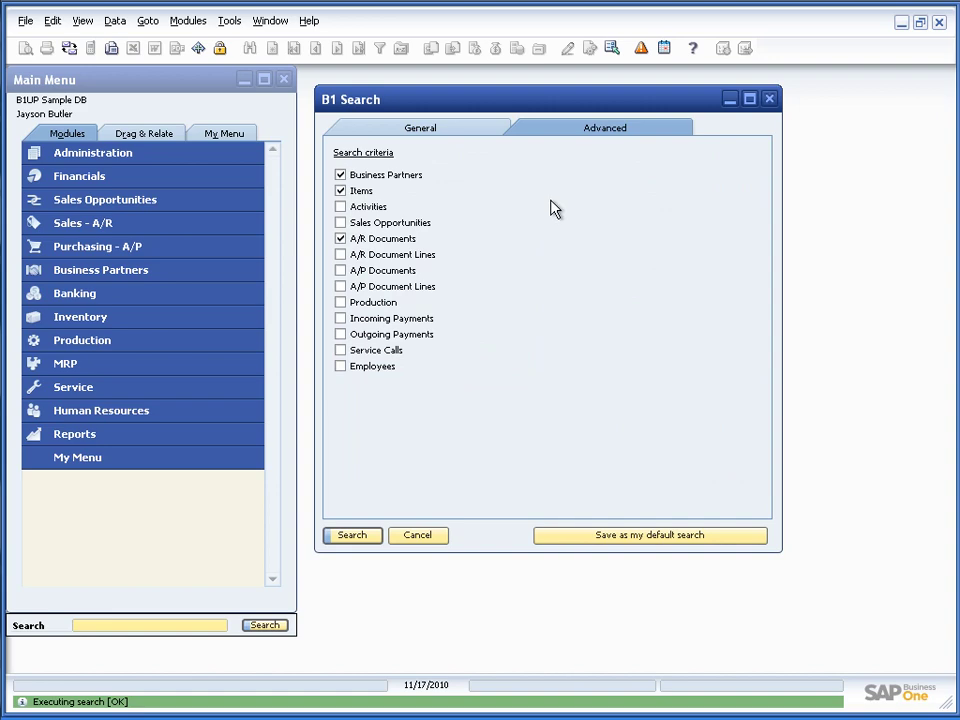
pyautogui.click(472, 131)
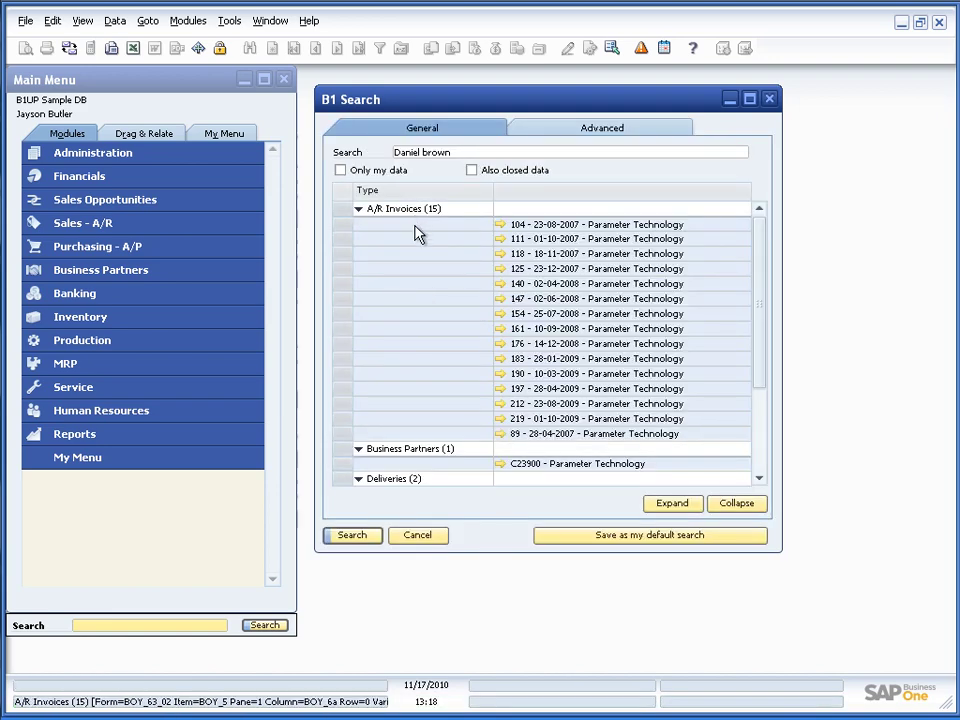
pyautogui.scroll(-3, 420, 280)
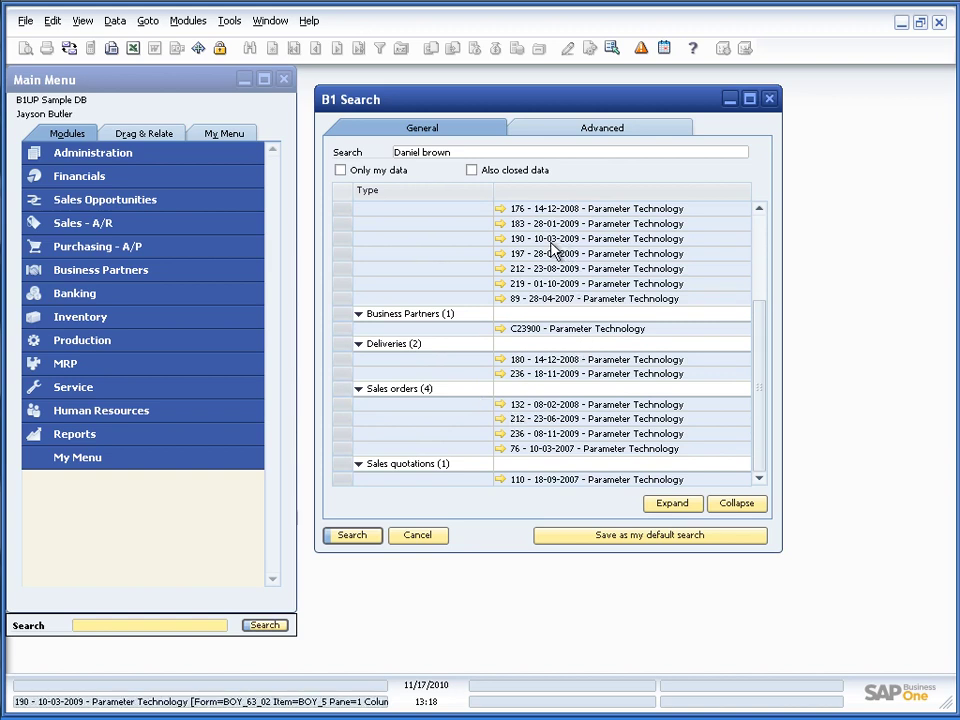
pyautogui.scroll(3, 553, 250)
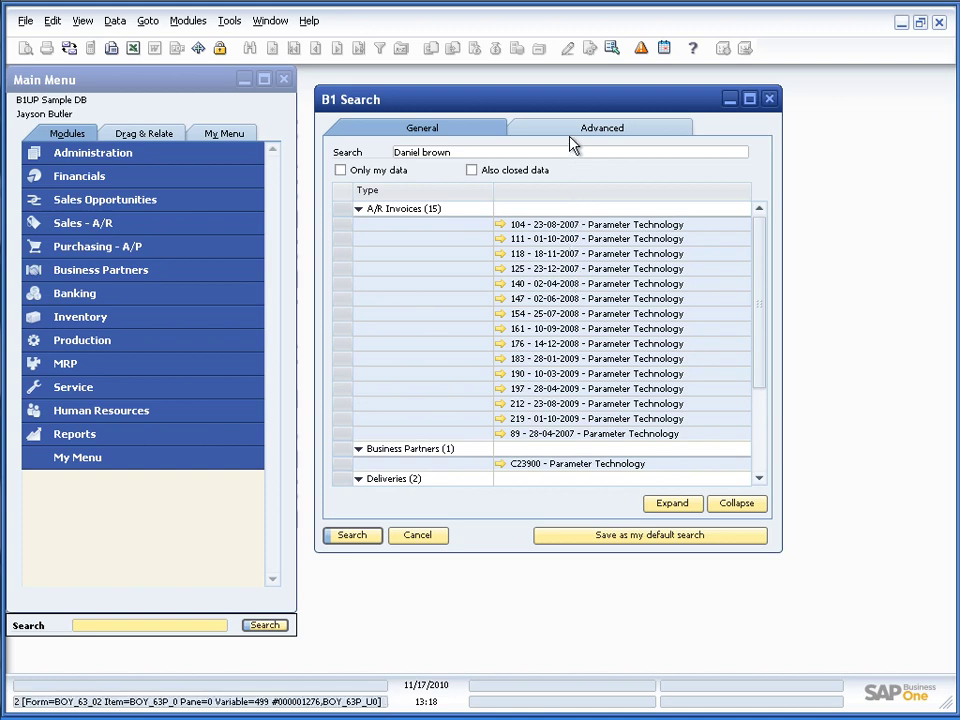
pyautogui.scroll(-2, 550, 336)
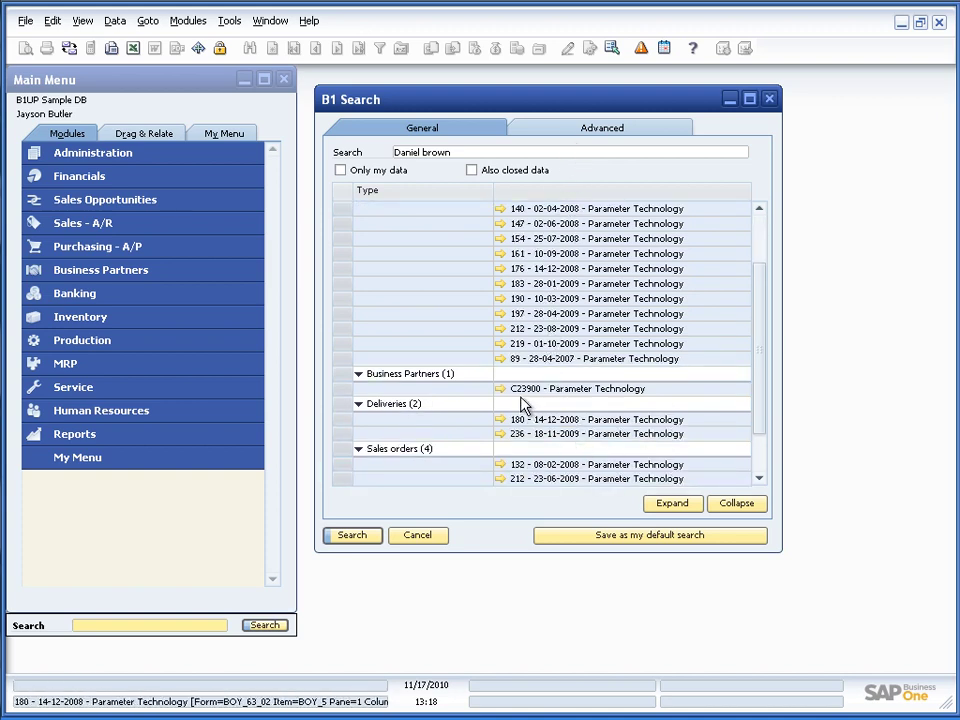
pyautogui.scroll(2, 553, 313)
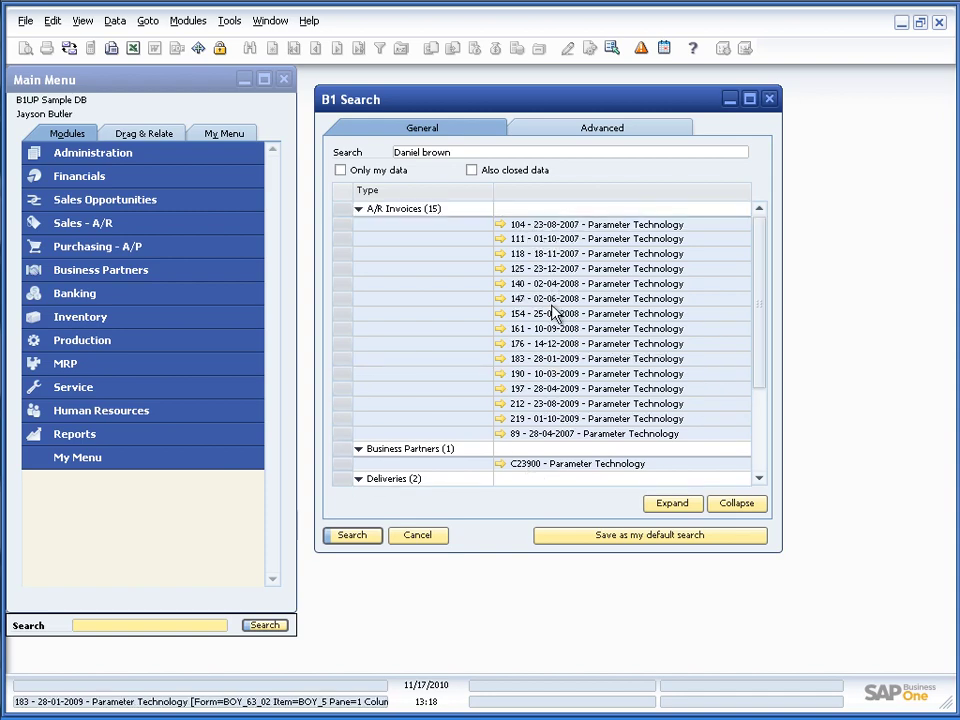
pyautogui.scroll(-1, 555, 314)
pyautogui.scroll(-2, 555, 314)
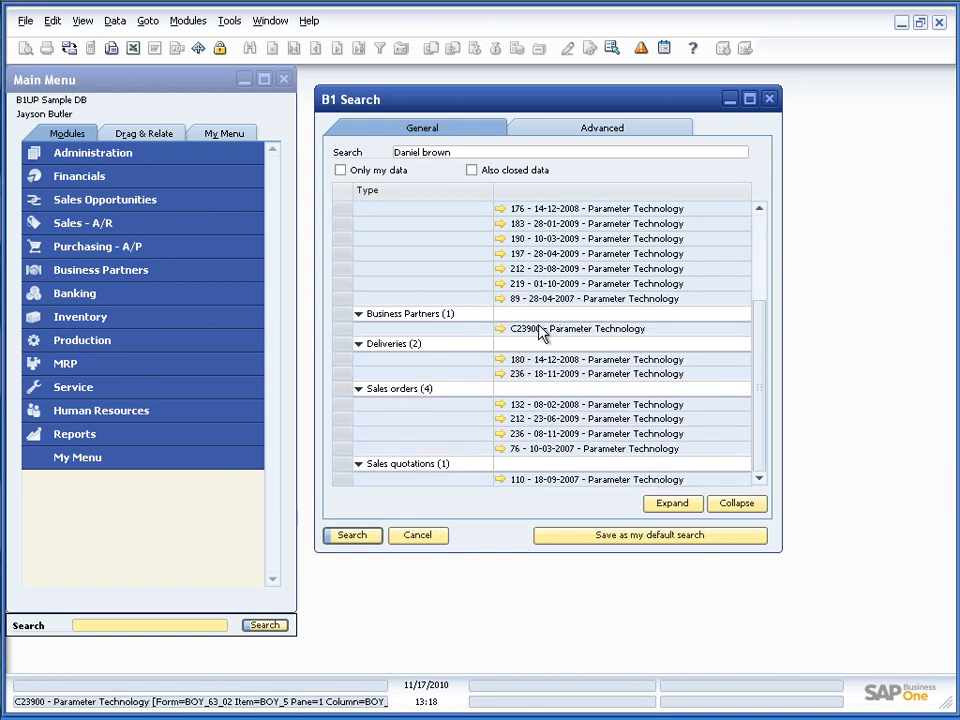
pyautogui.rightClick(540, 330)
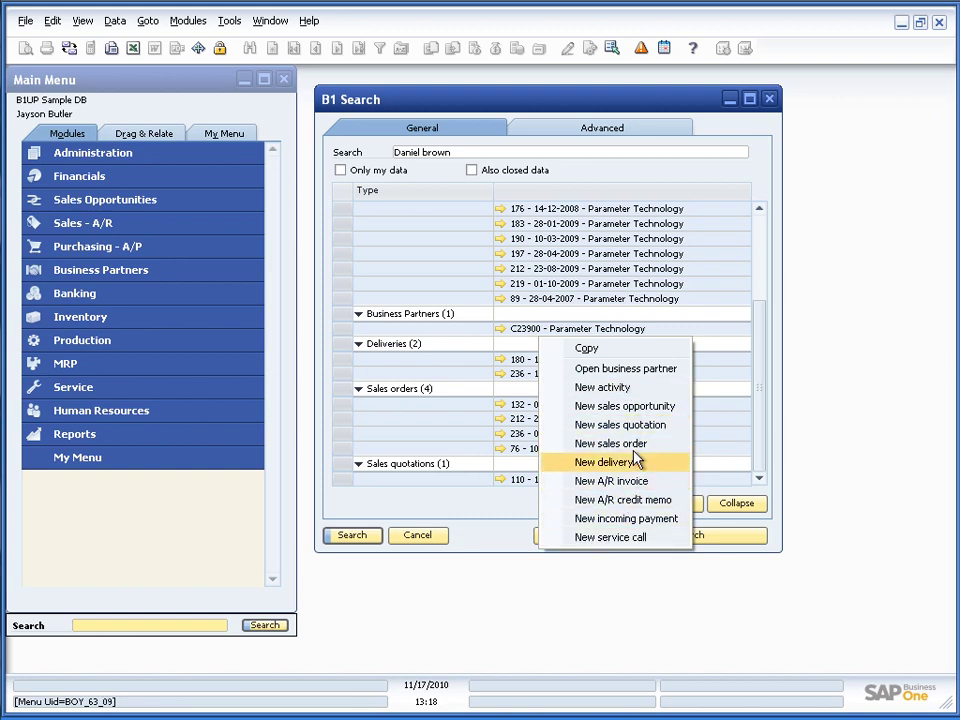
pyautogui.click(632, 445)
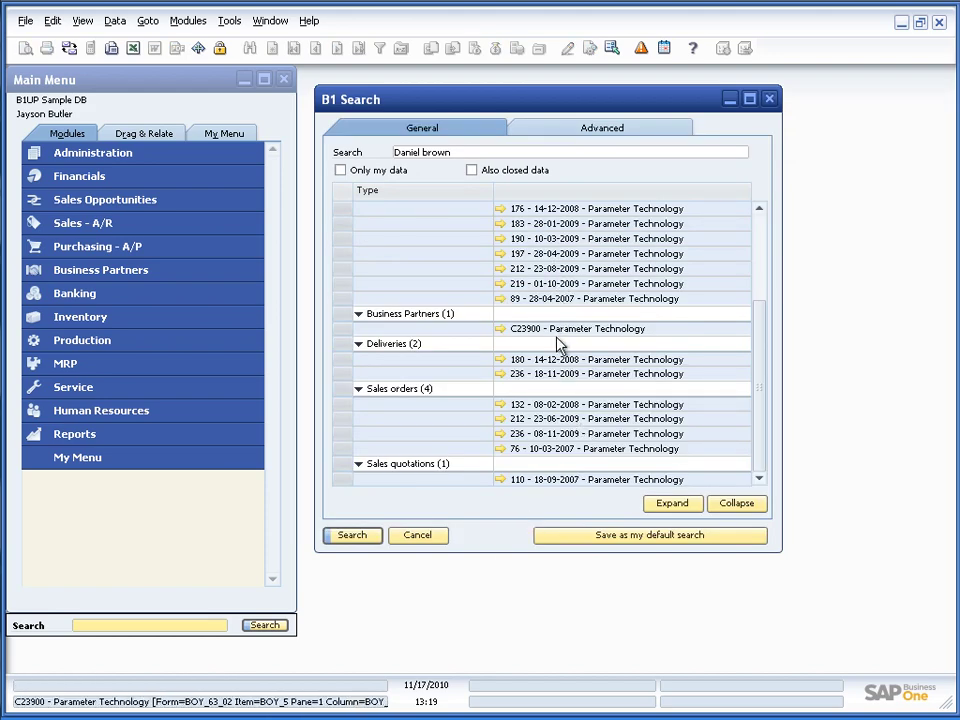
# Open an A/R invoice from the results and close it again
pyautogui.moveTo(758, 388); pyautogui.dragTo(763, 257)
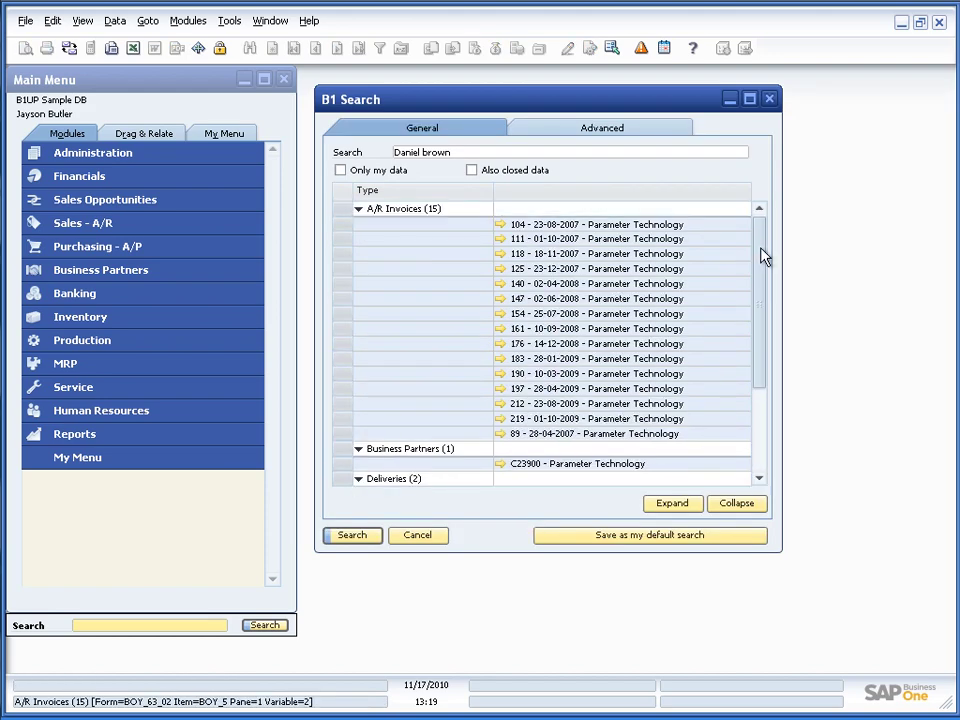
pyautogui.click(501, 226)
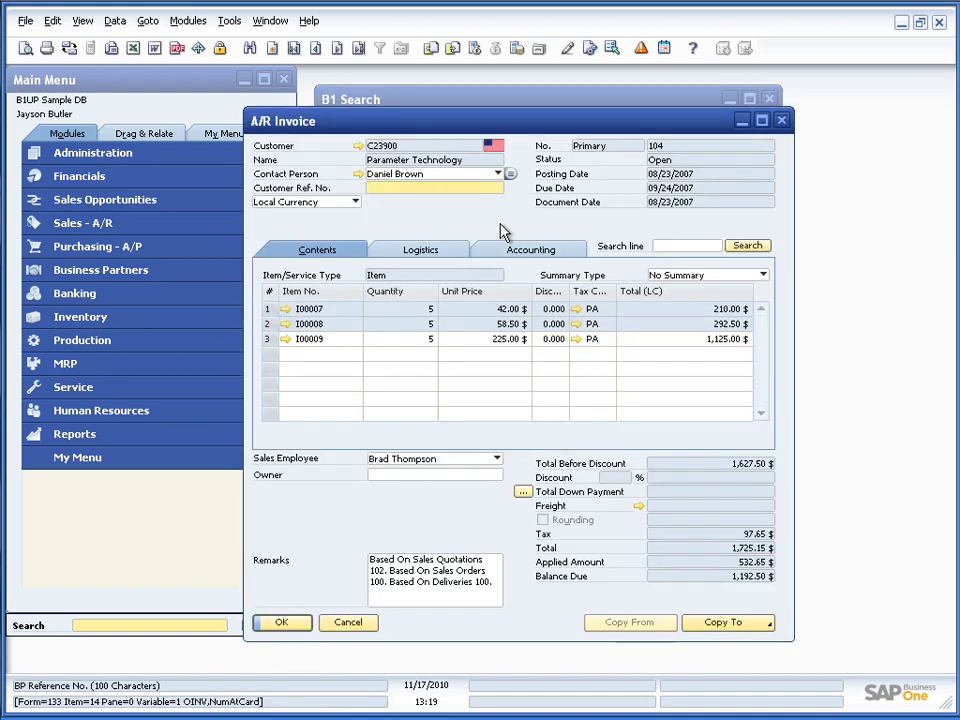
pyautogui.click(348, 622)
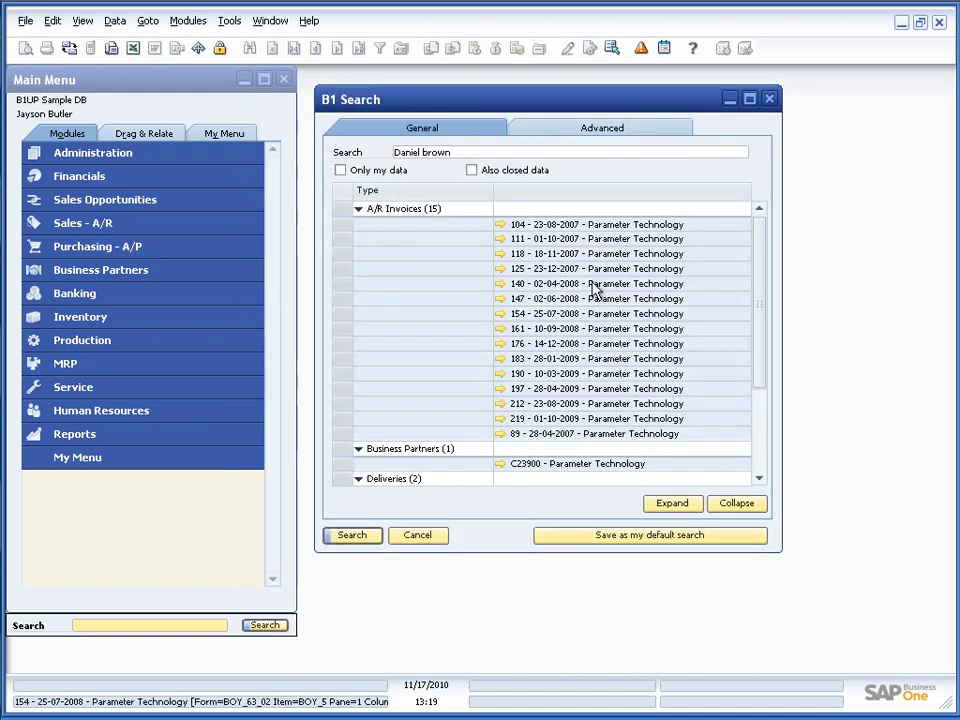
# Open Parameter Technology's business partner record from an invoice result, then close it
pyautogui.rightClick(588, 228)
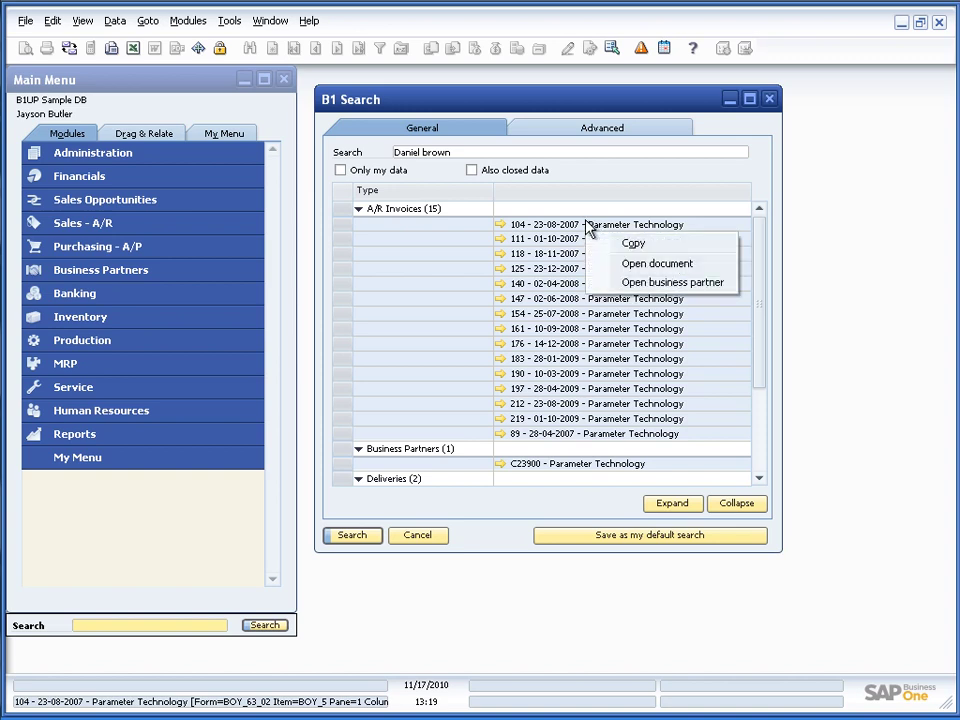
pyautogui.click(626, 284)
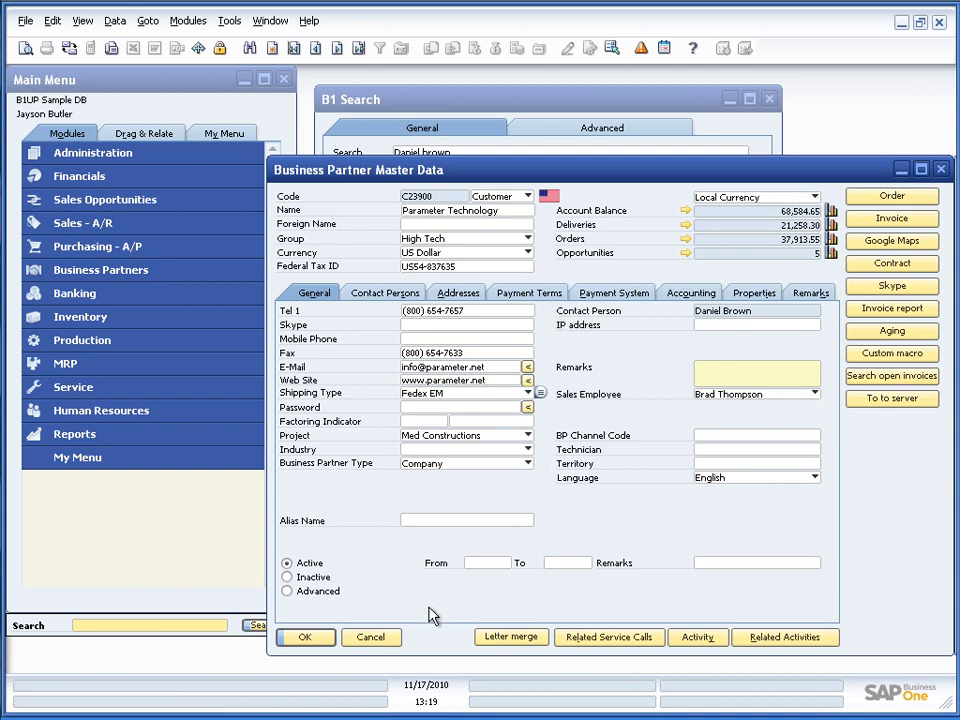
pyautogui.click(376, 644)
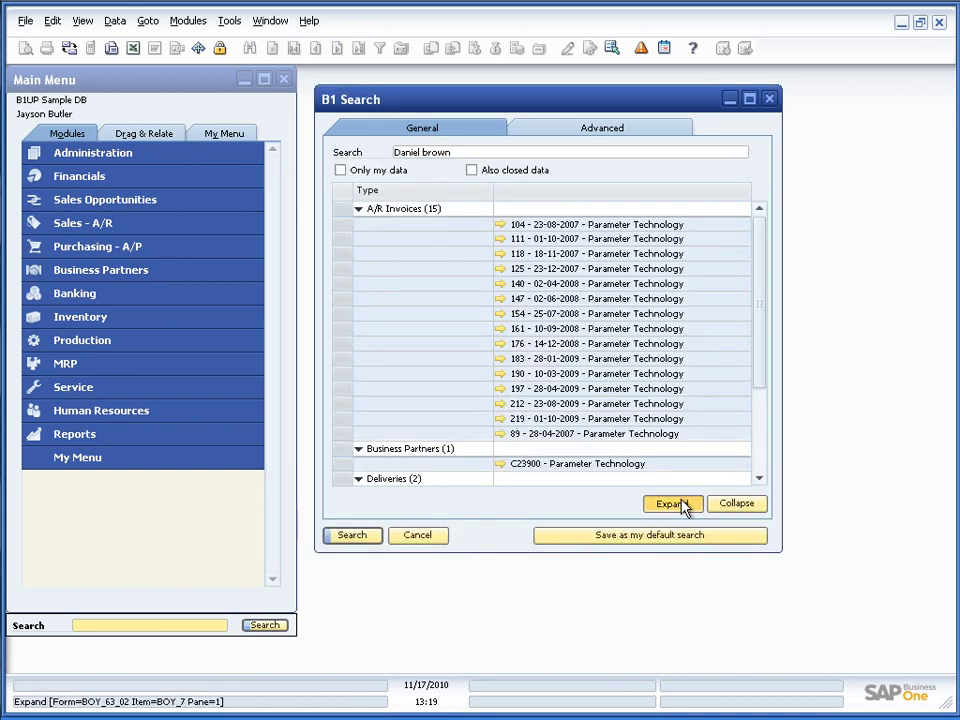
# Collapse the search results into their categories, then expand all groups again
pyautogui.click(735, 505)
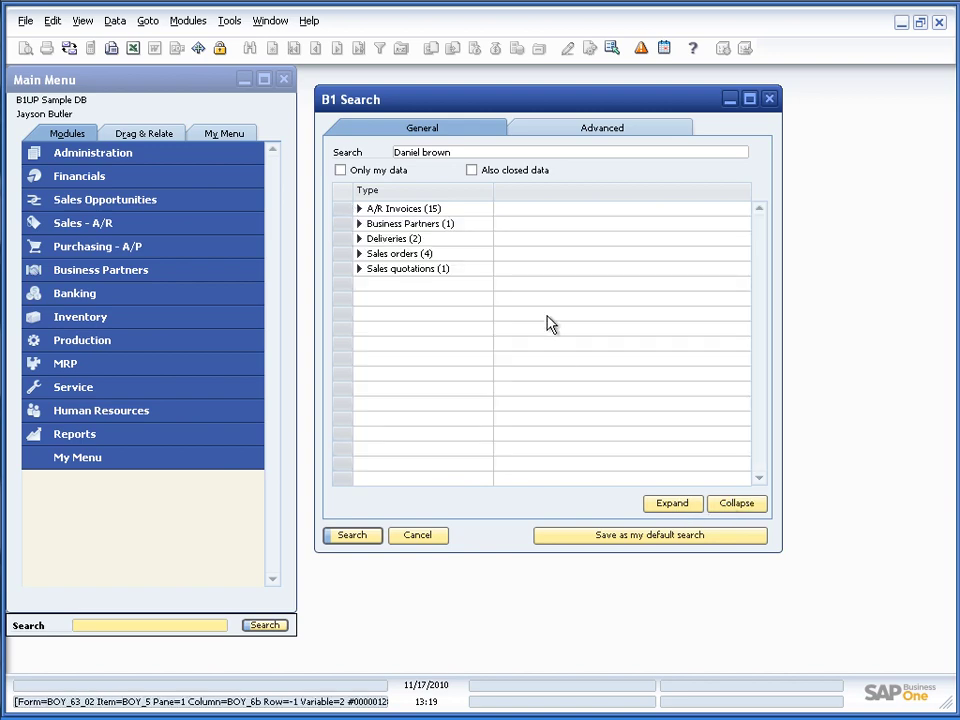
pyautogui.click(674, 508)
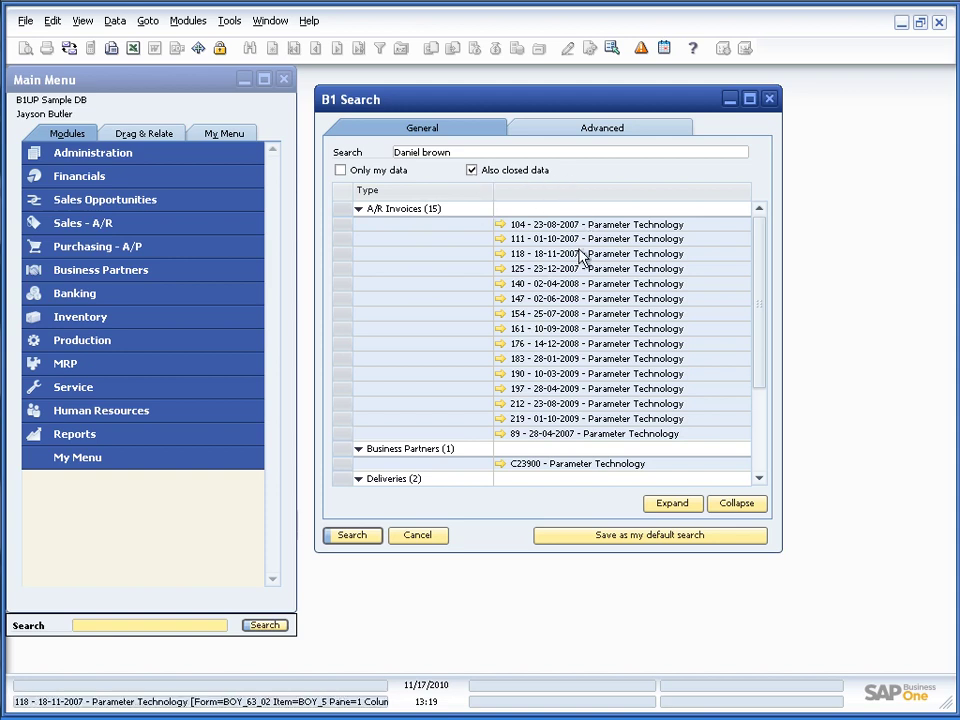
# Rerun the search with closed data, then again with Only my data, reviewing the 15 A/R invoices
pyautogui.click(354, 536)
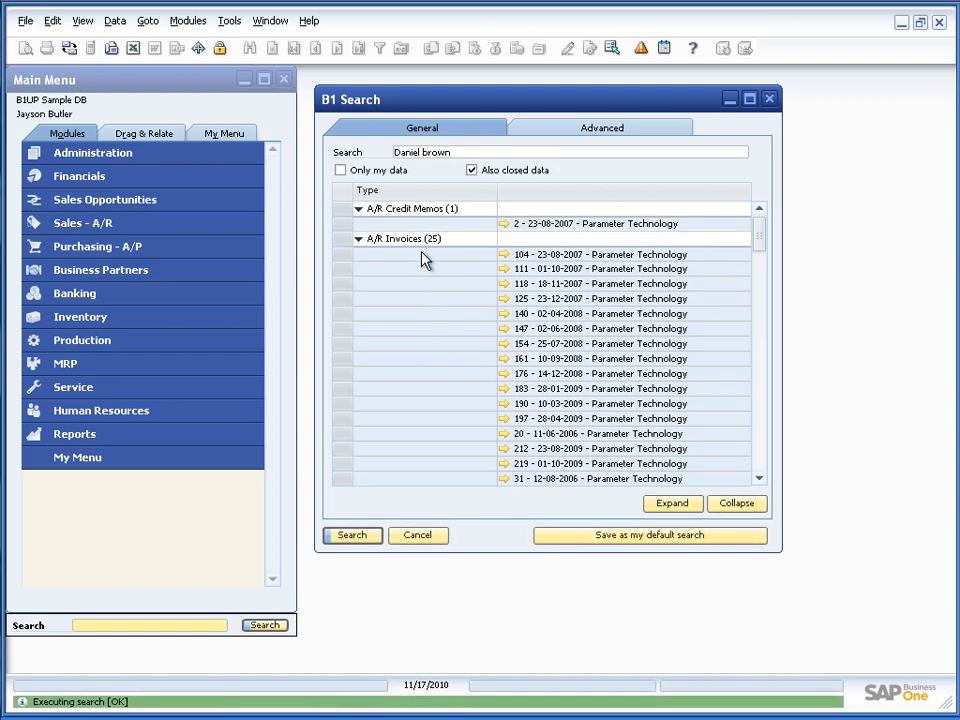
pyautogui.scroll(-1, 544, 403)
pyautogui.scroll(1, 544, 400)
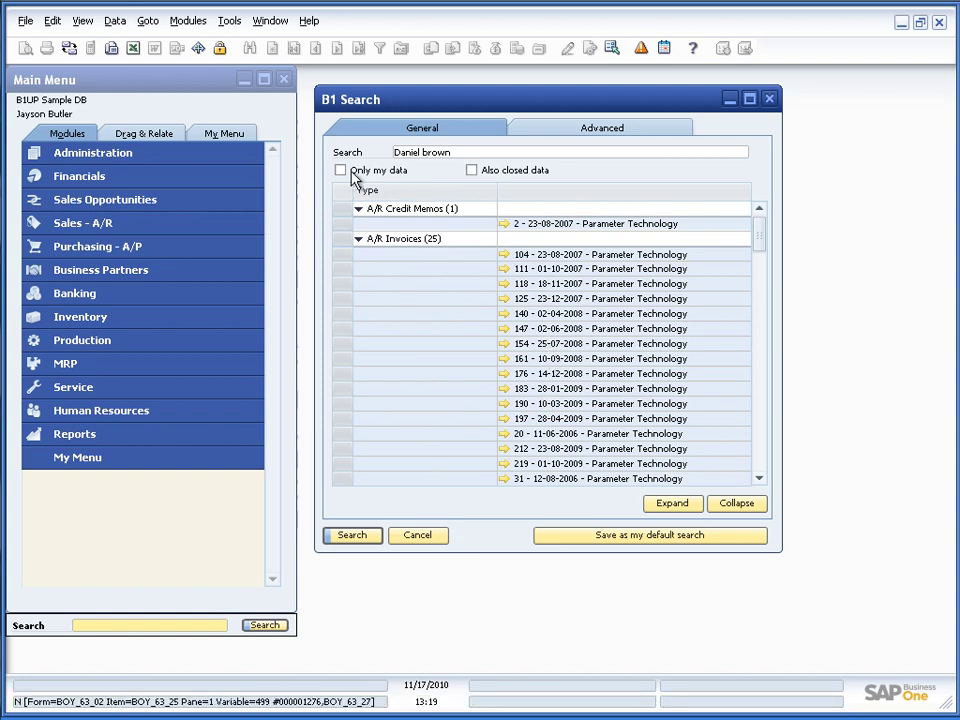
pyautogui.click(370, 537)
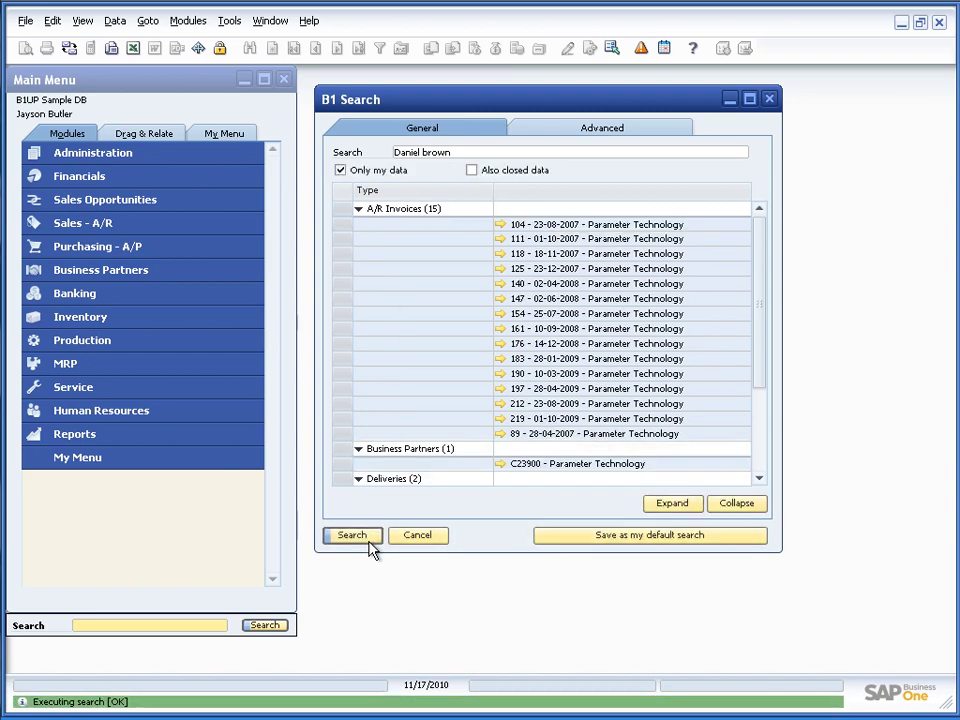
pyautogui.scroll(-1, 455, 403)
pyautogui.scroll(-2, 462, 430)
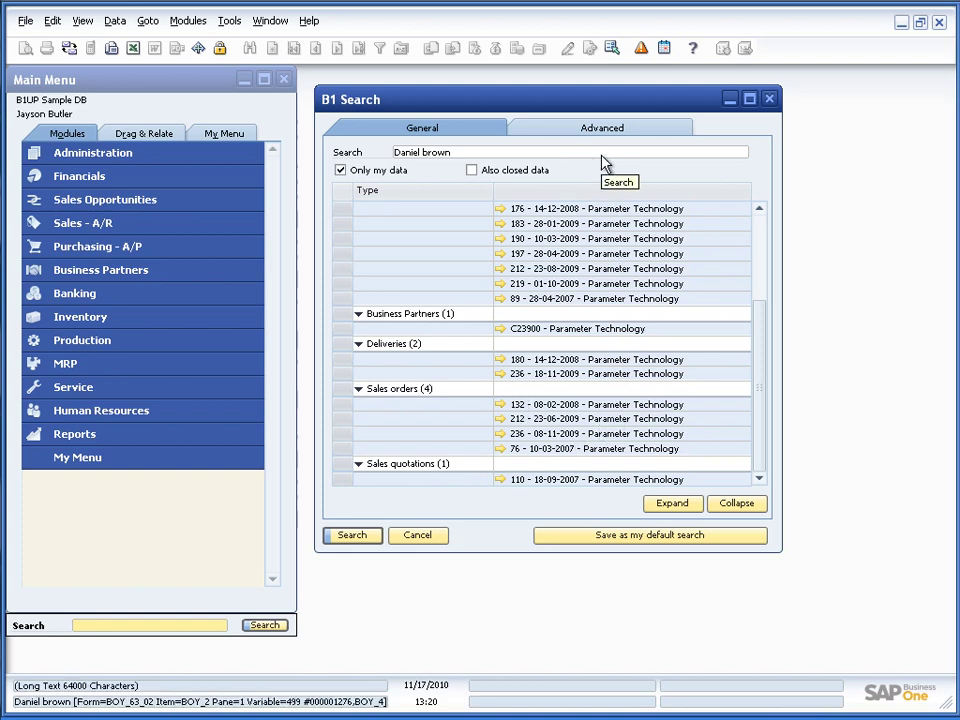
# Swap A/R Documents for Incoming and Outgoing Payments in the criteria and view the results
pyautogui.click(598, 129)
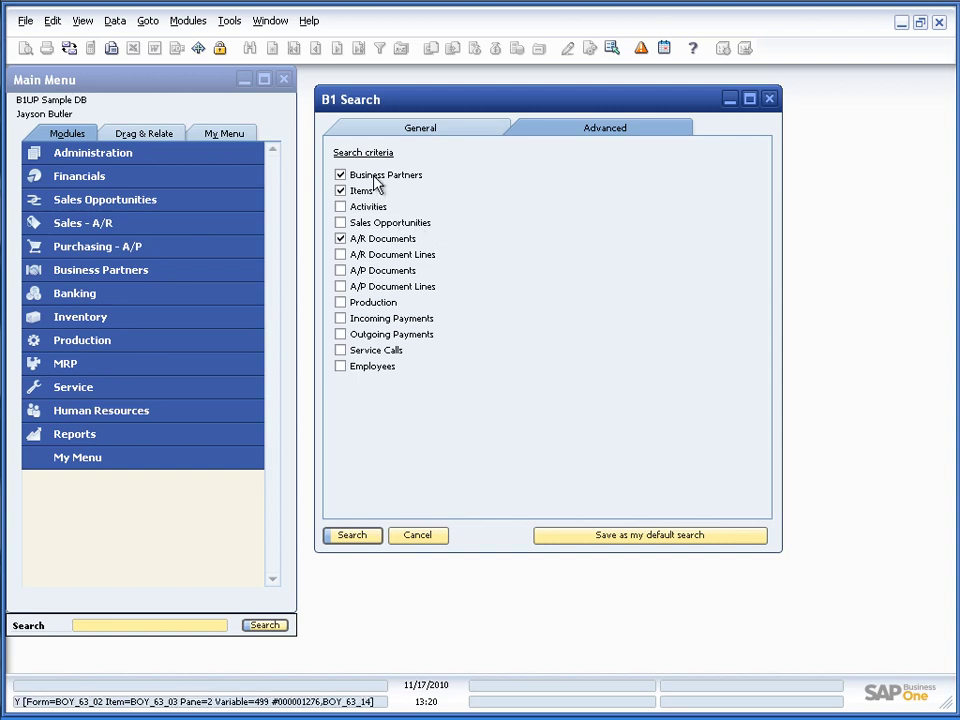
pyautogui.click(340, 238)
pyautogui.click(340, 318)
pyautogui.click(340, 334)
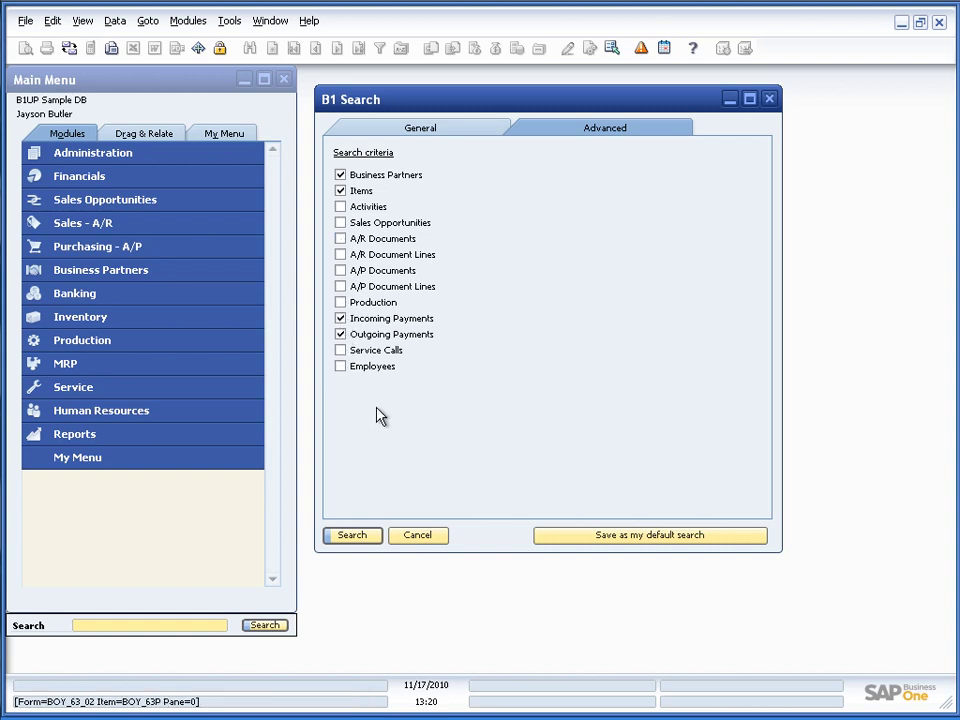
pyautogui.click(350, 537)
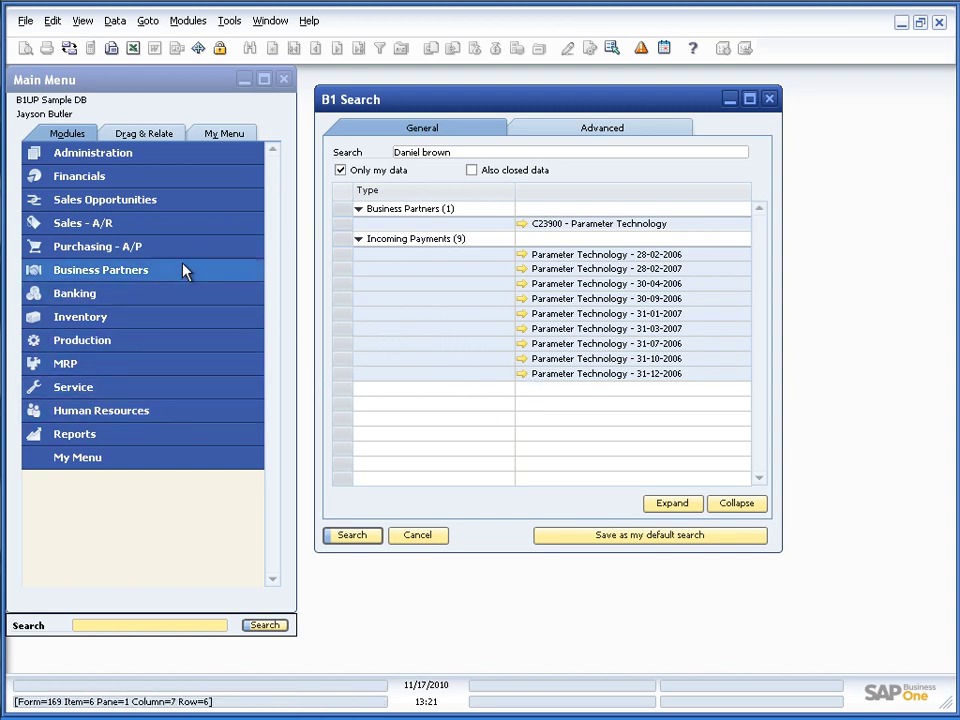
# Open a new sales order and make the Type column visible through Form Settings
pyautogui.click(97, 224)
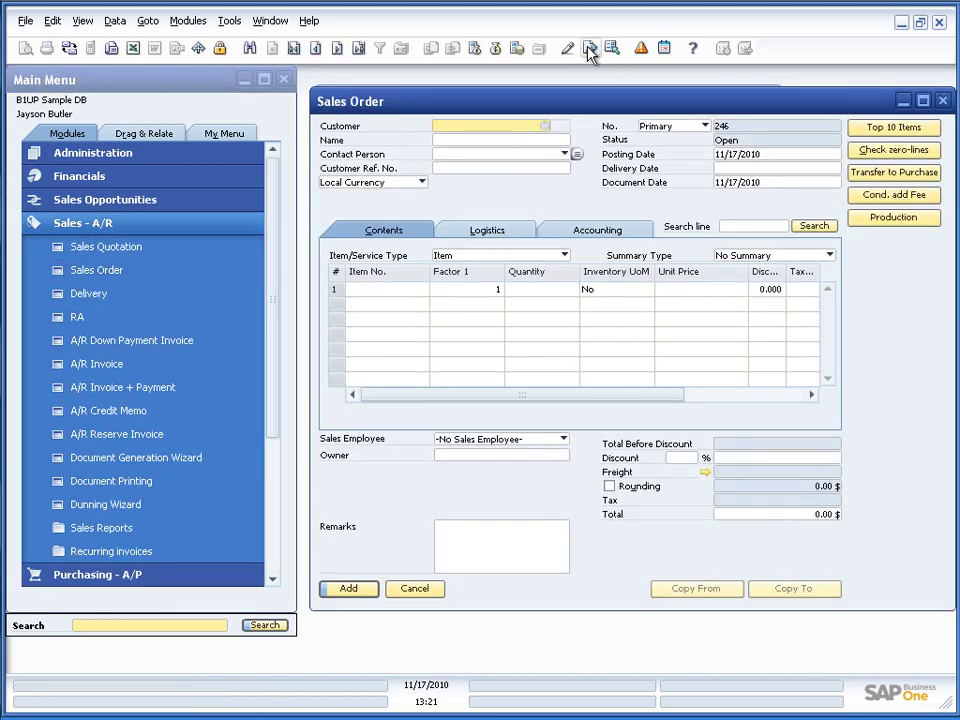
pyautogui.click(590, 52)
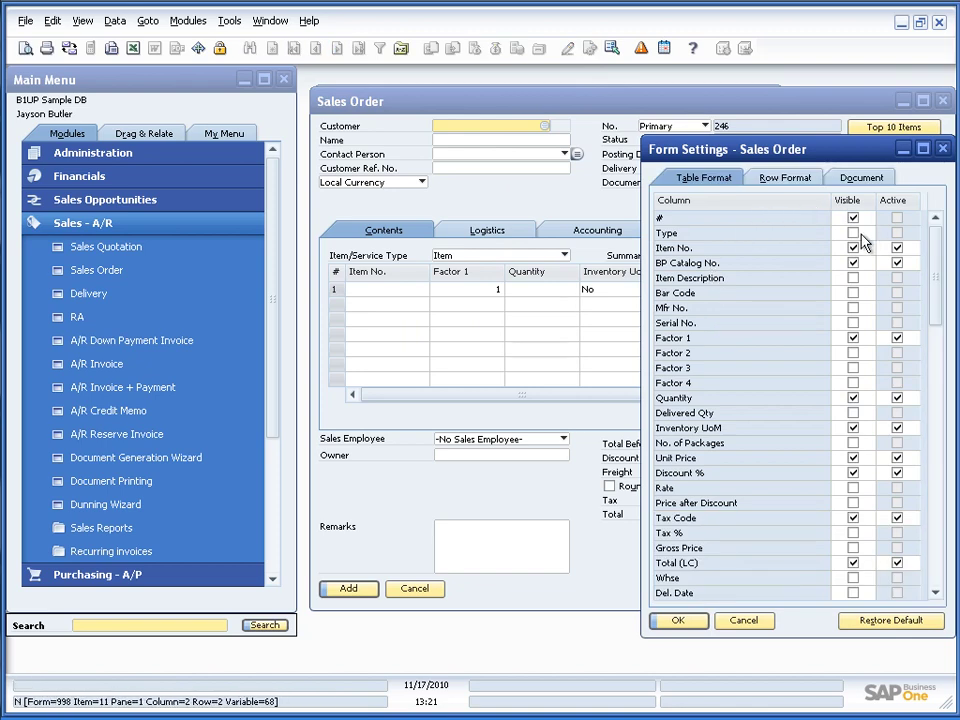
pyautogui.click(853, 233)
pyautogui.click(677, 620)
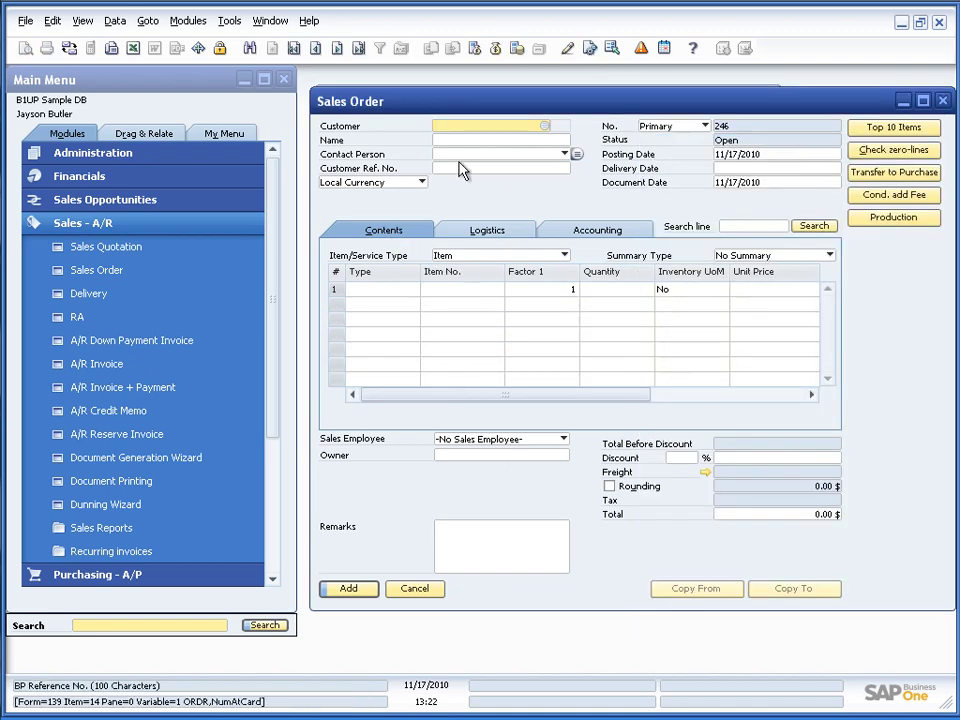
# Choose Test-customer as the customer and add items A00001 to A00004 to the rows
pyautogui.press('Tab')
pyautogui.press('Down')
pyautogui.press('Down')
pyautogui.press('Down')
pyautogui.press('Return')
pyautogui.click(435, 298)
pyautogui.press('Tab')
pyautogui.press('Return')
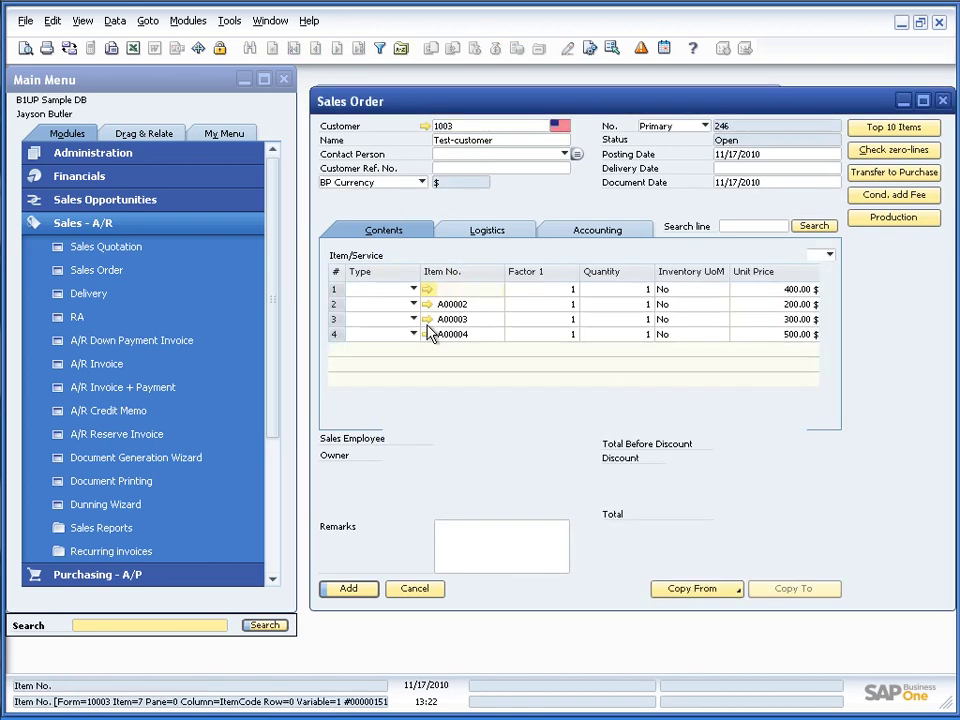
# Turn the third row into a text line reading 'my search string qwerty'
pyautogui.click(410, 333)
pyautogui.click(403, 350)
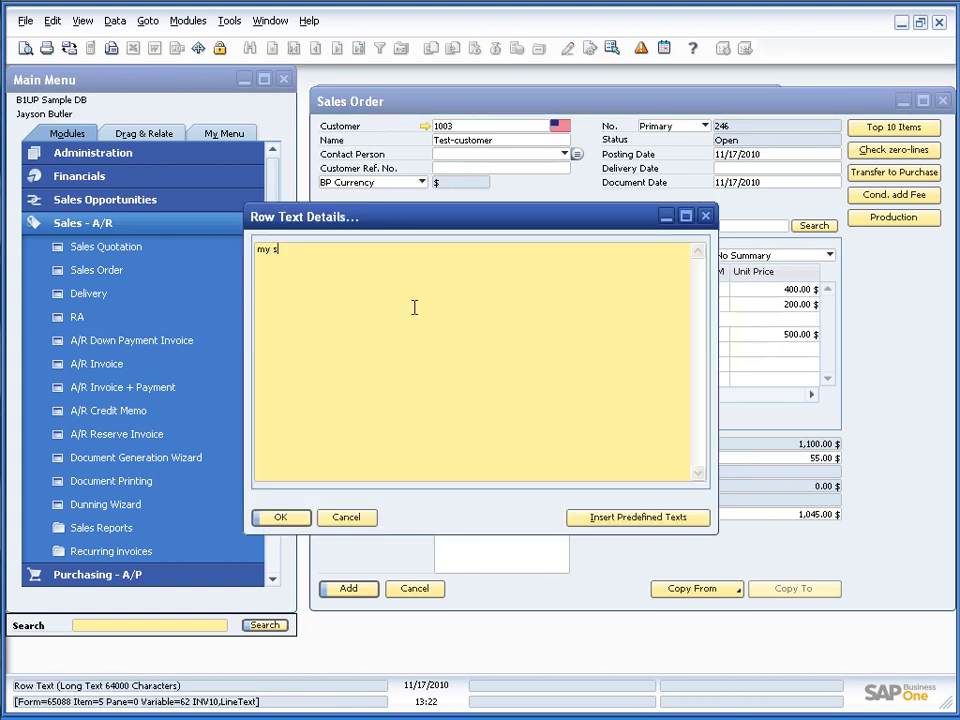
pyautogui.write('my search string qwerty')
pyautogui.hotkey('ctrl', 'a')
pyautogui.hotkey('ctrl', 'c')
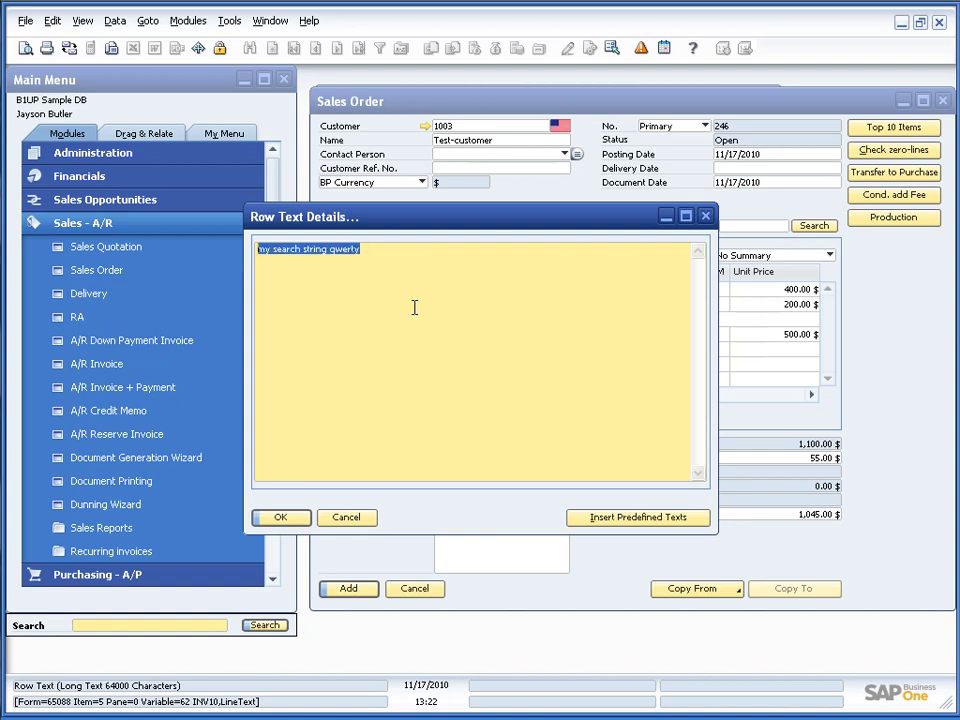
pyautogui.click(287, 517)
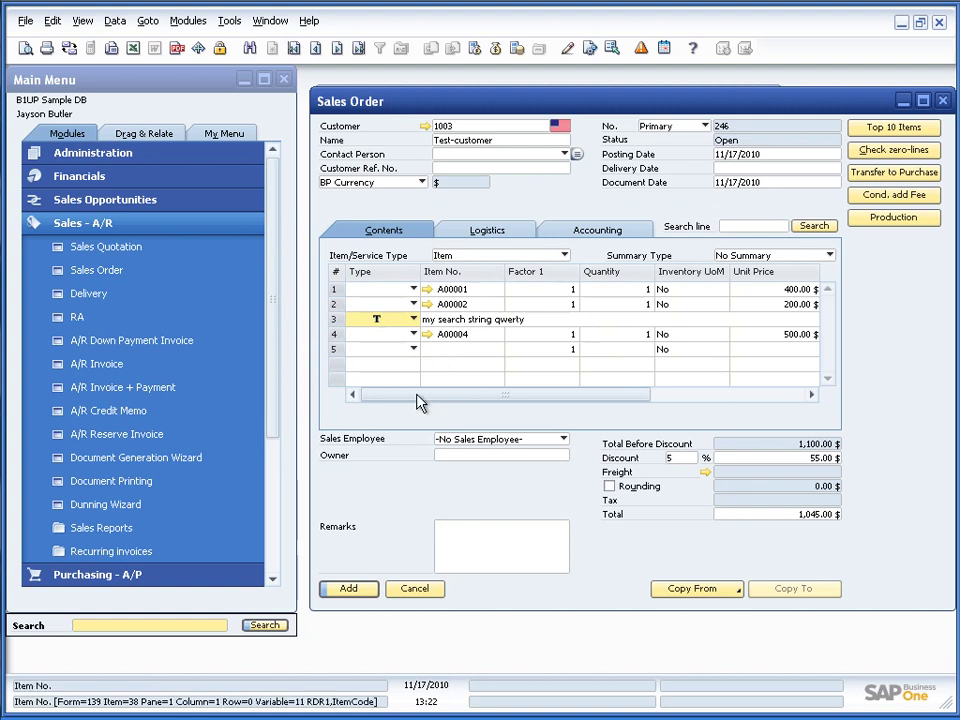
# Set delivery date 17 for all rows, add the sales order, and bring it back up
pyautogui.click(340, 589)
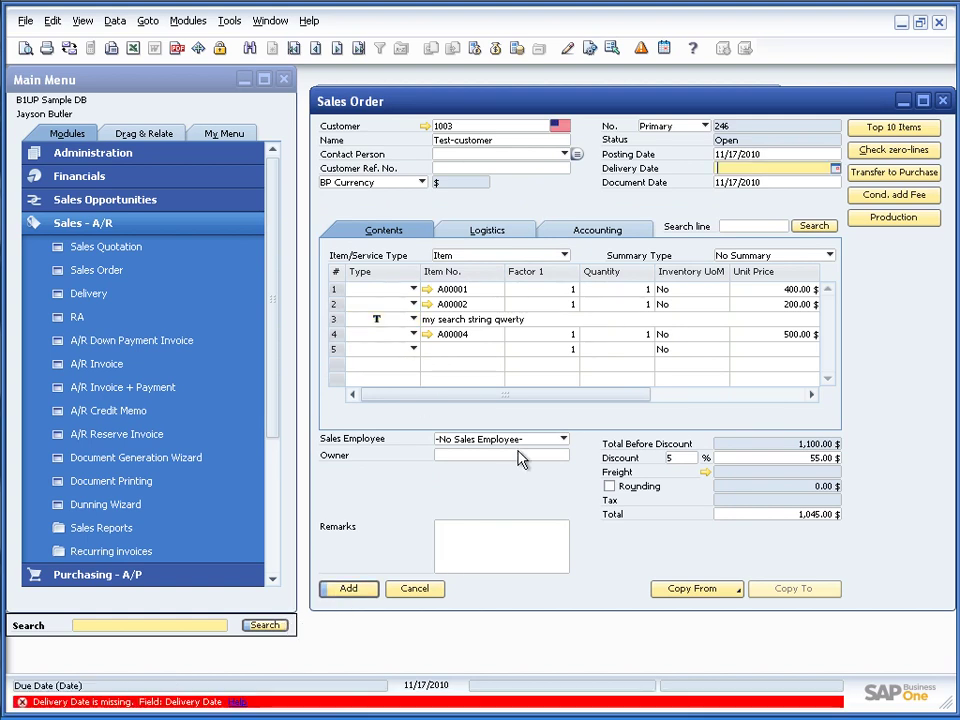
pyautogui.write('17')
pyautogui.press('Tab')
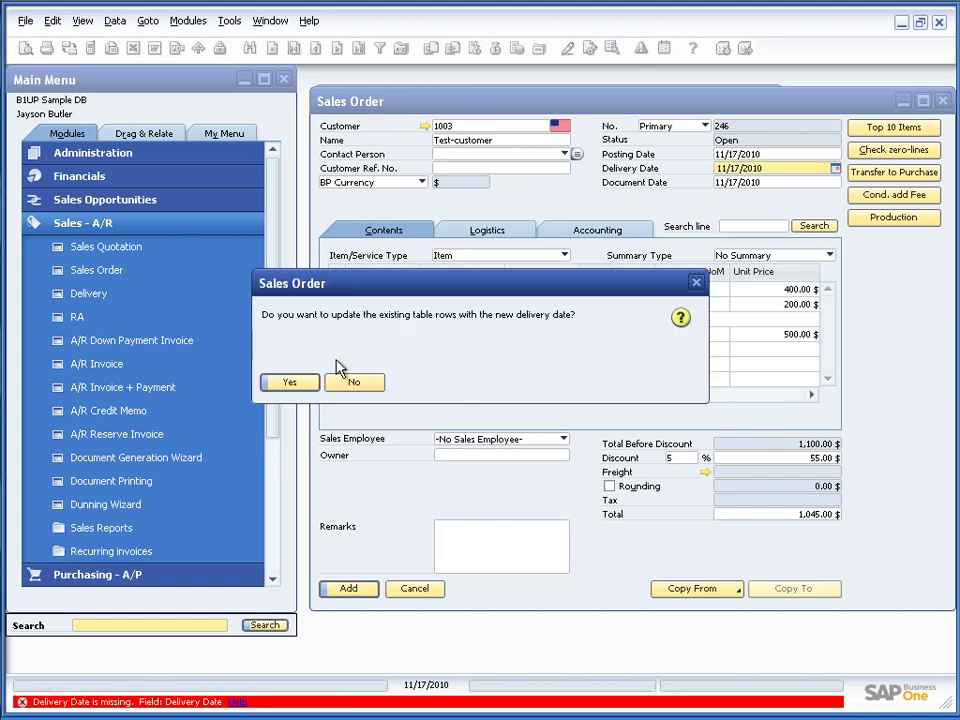
pyautogui.click(310, 383)
pyautogui.click(347, 589)
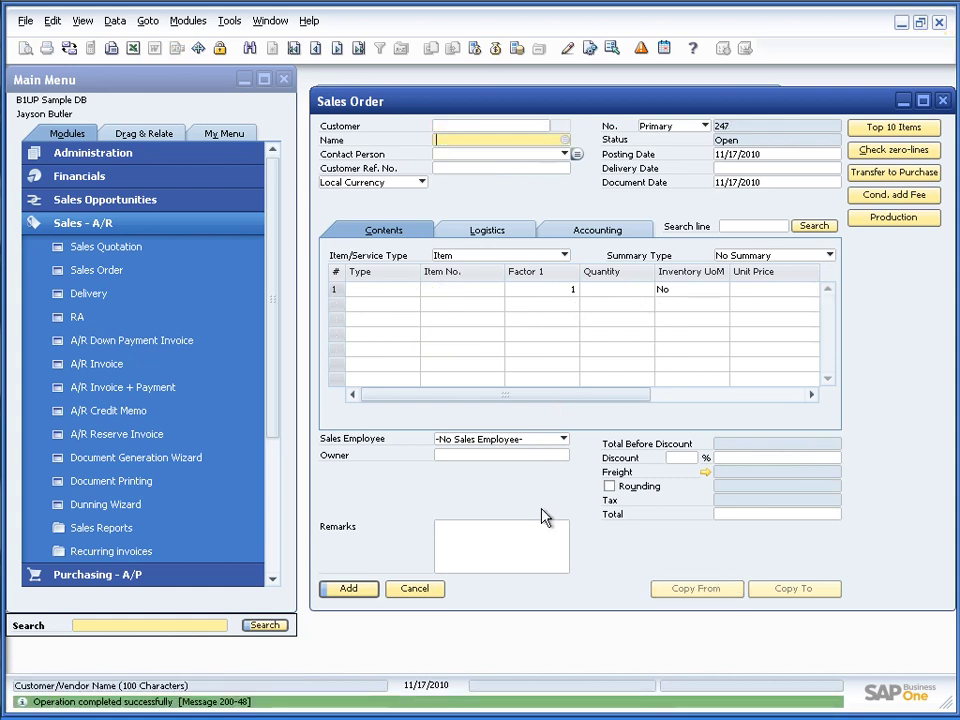
pyautogui.press('pageup')
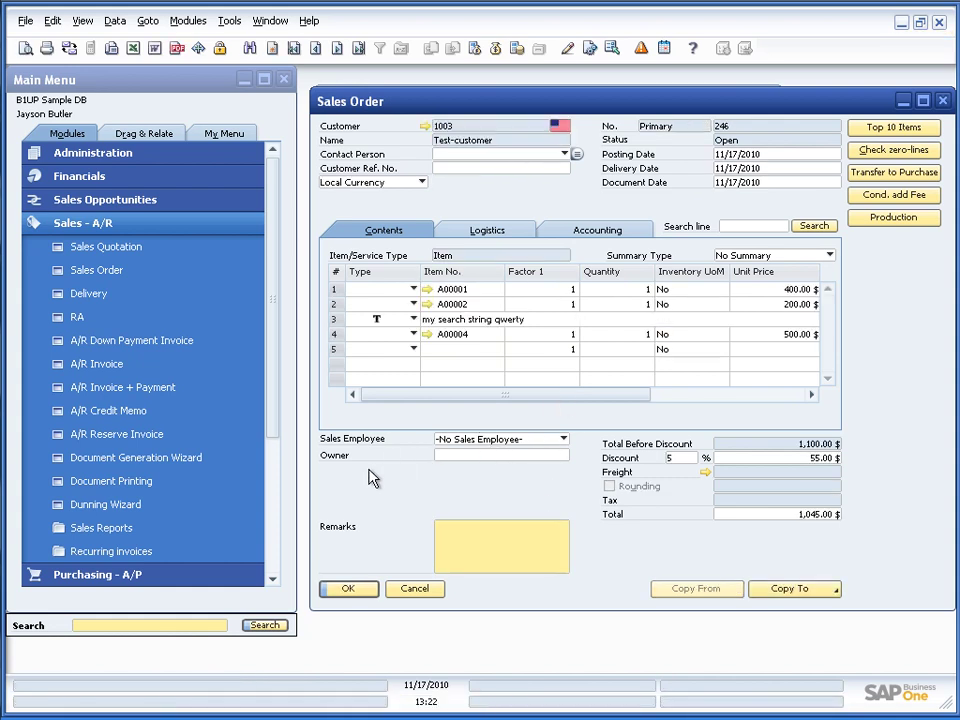
# Search for 'my search string qwerty' with A/R Documents and A/R Document Lines included
pyautogui.click(100, 625)
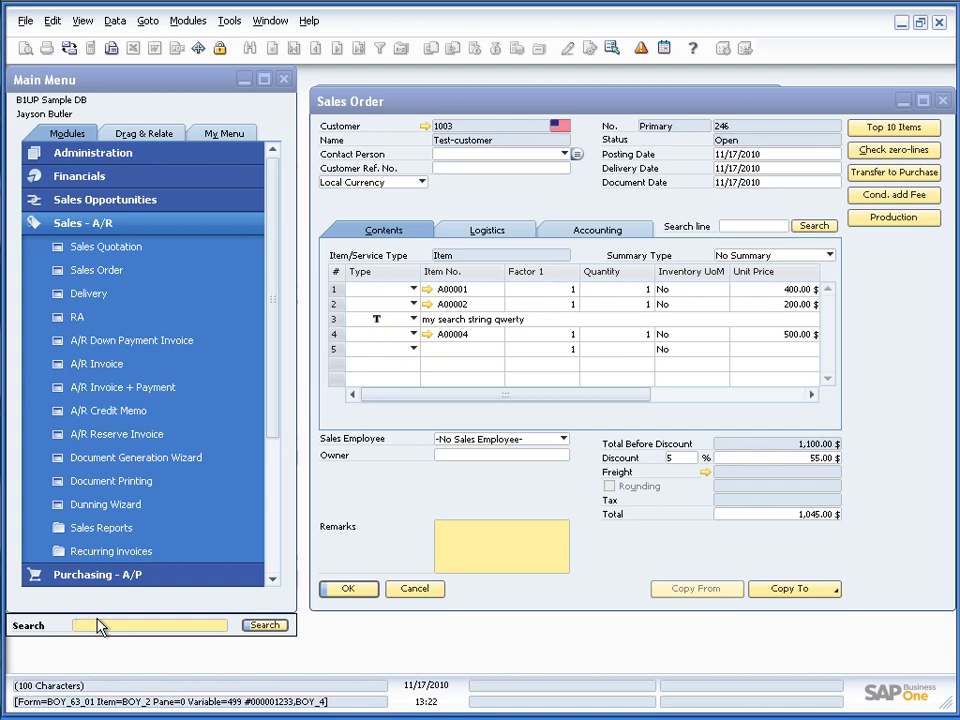
pyautogui.hotkey('ctrl', 'v')
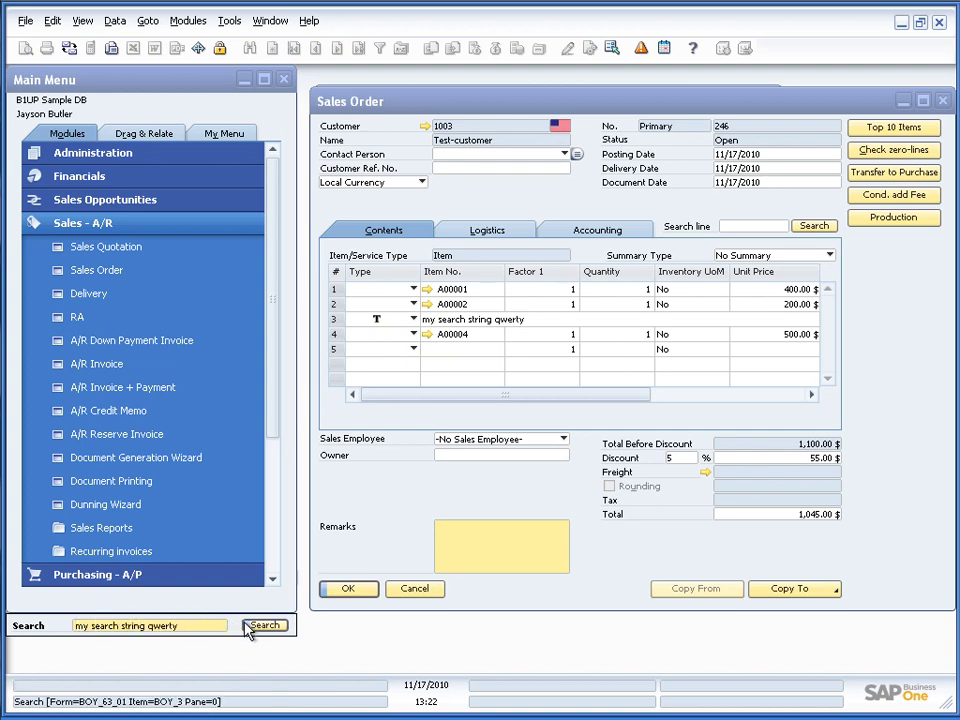
pyautogui.click(268, 627)
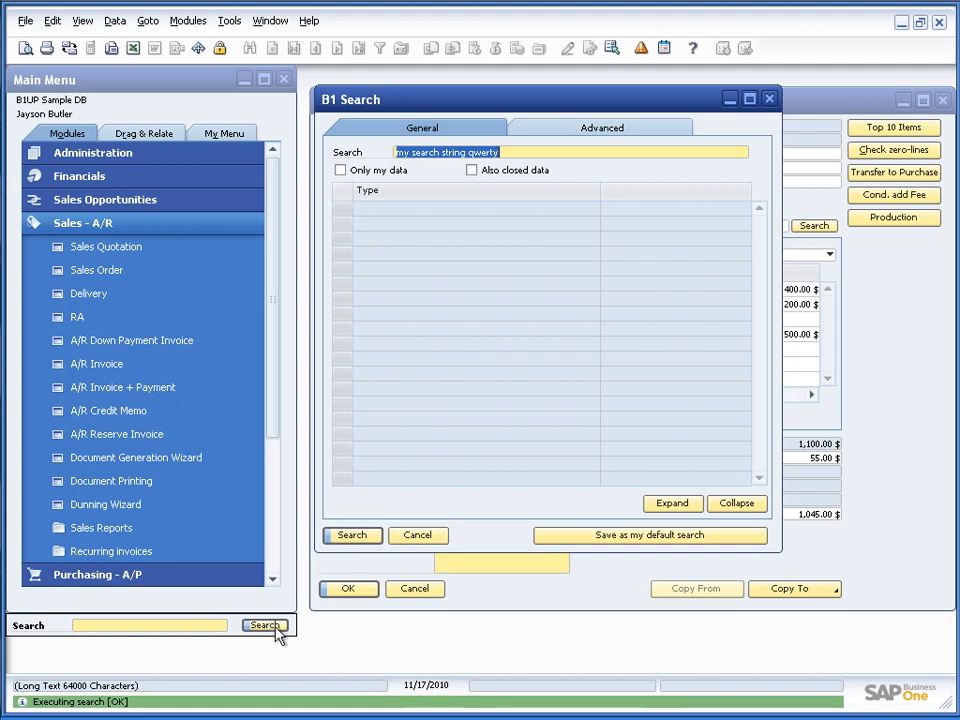
pyautogui.click(563, 129)
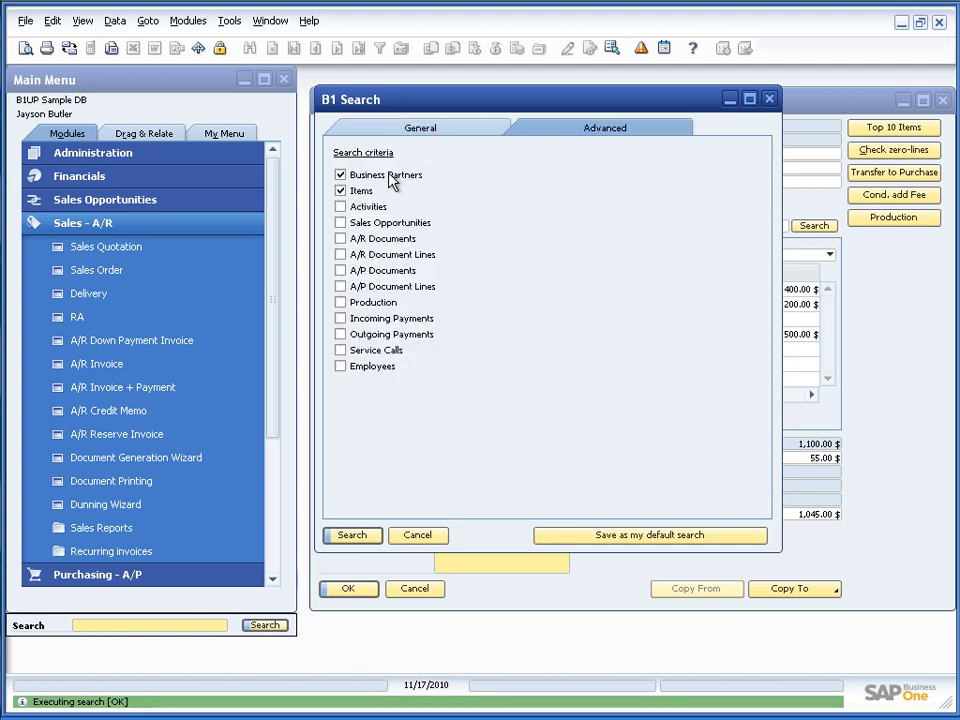
pyautogui.click(340, 239)
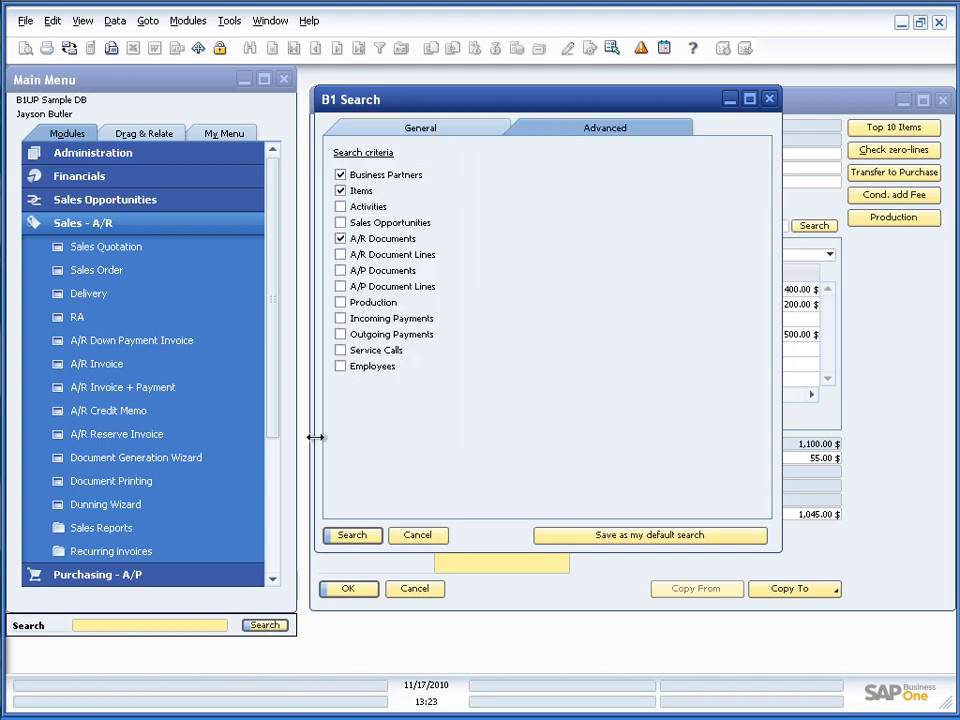
pyautogui.click(340, 255)
pyautogui.click(352, 536)
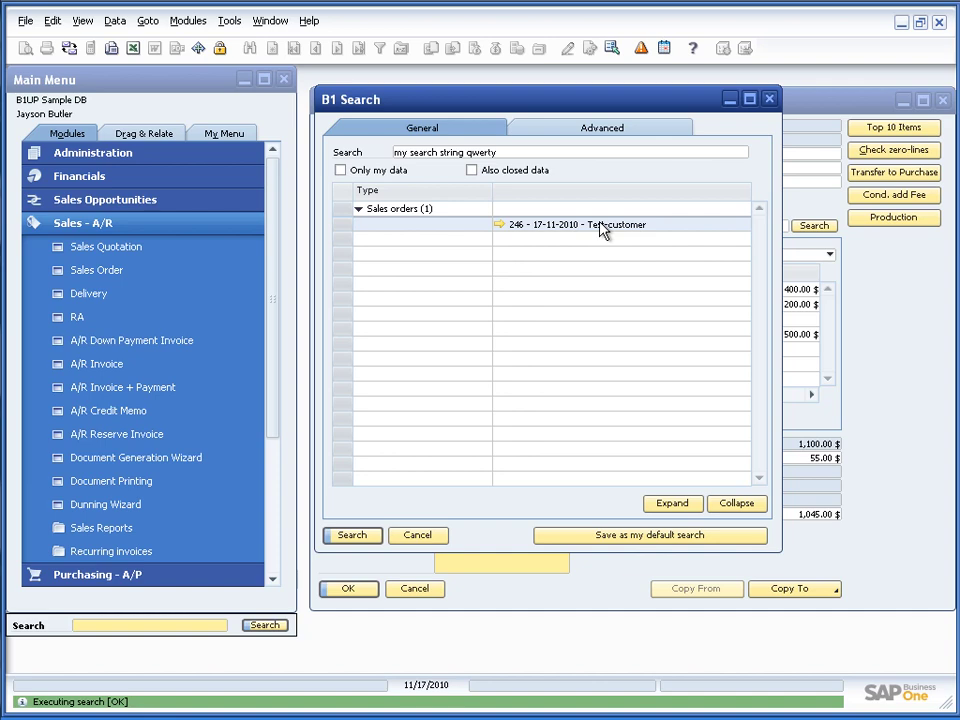
# Move the sales order aside, check the display settings, and open a customer's master data
pyautogui.click(863, 298)
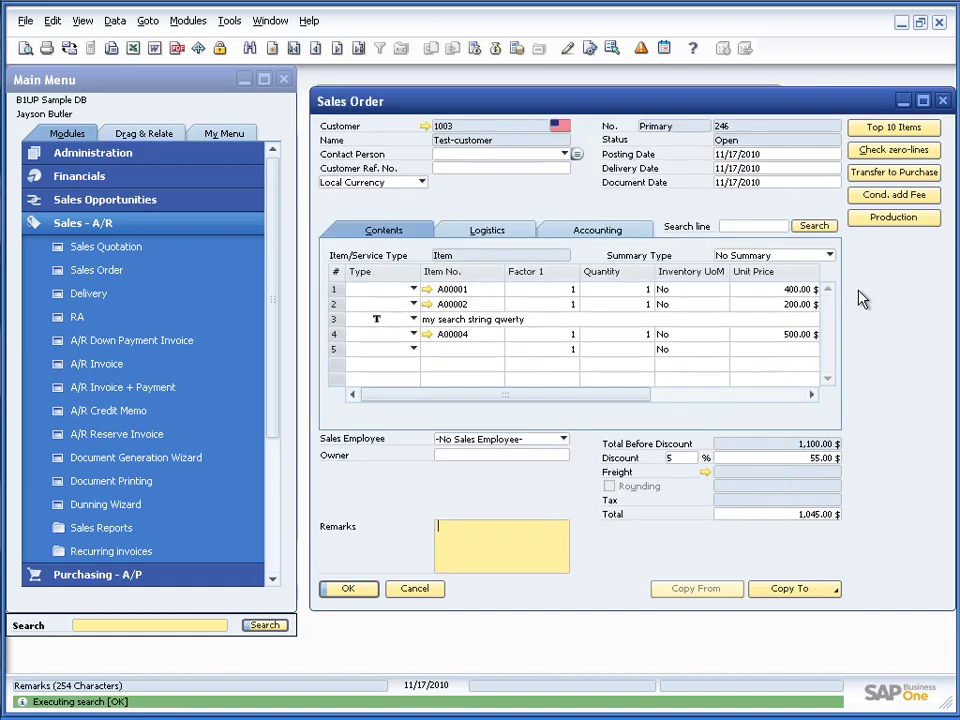
pyautogui.moveTo(706, 106); pyautogui.dragTo(476, 102)
pyautogui.click(82, 20)
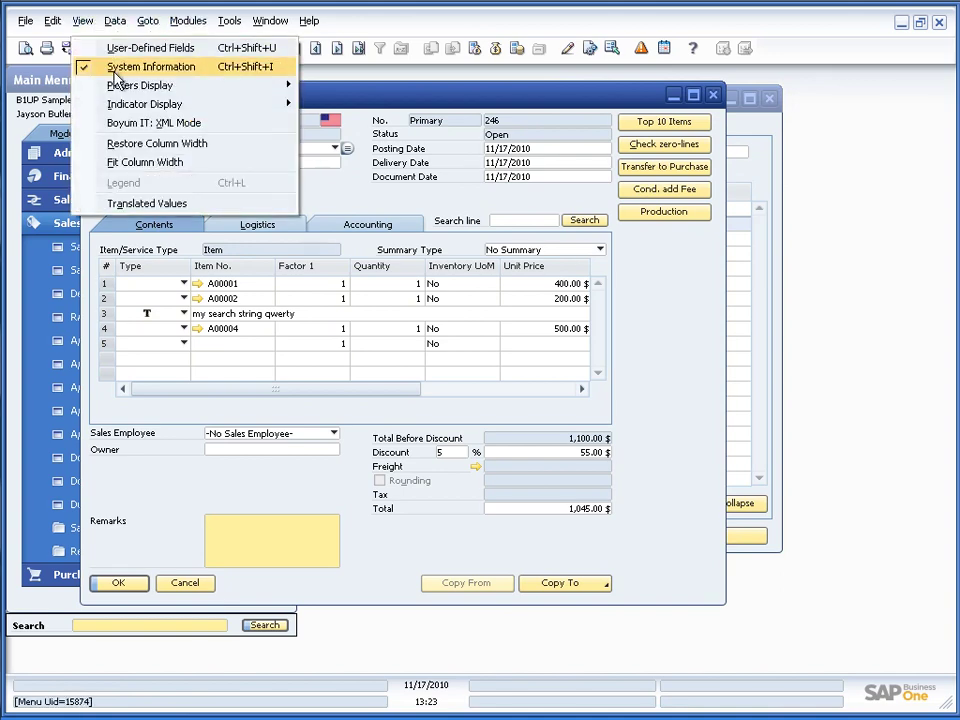
pyautogui.press('Escape')
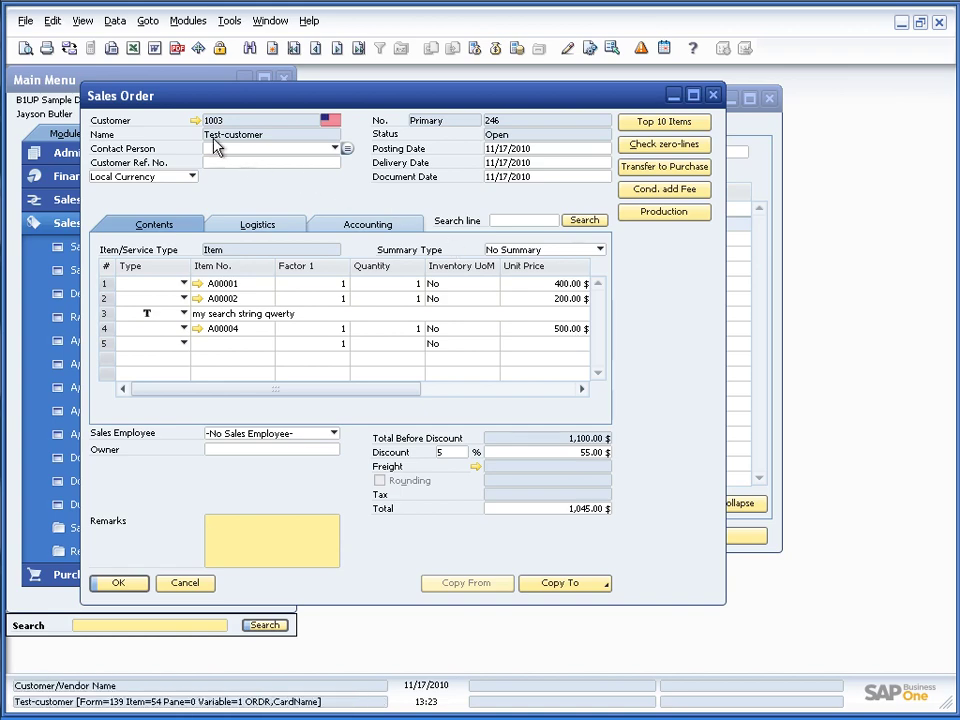
pyautogui.click(195, 120)
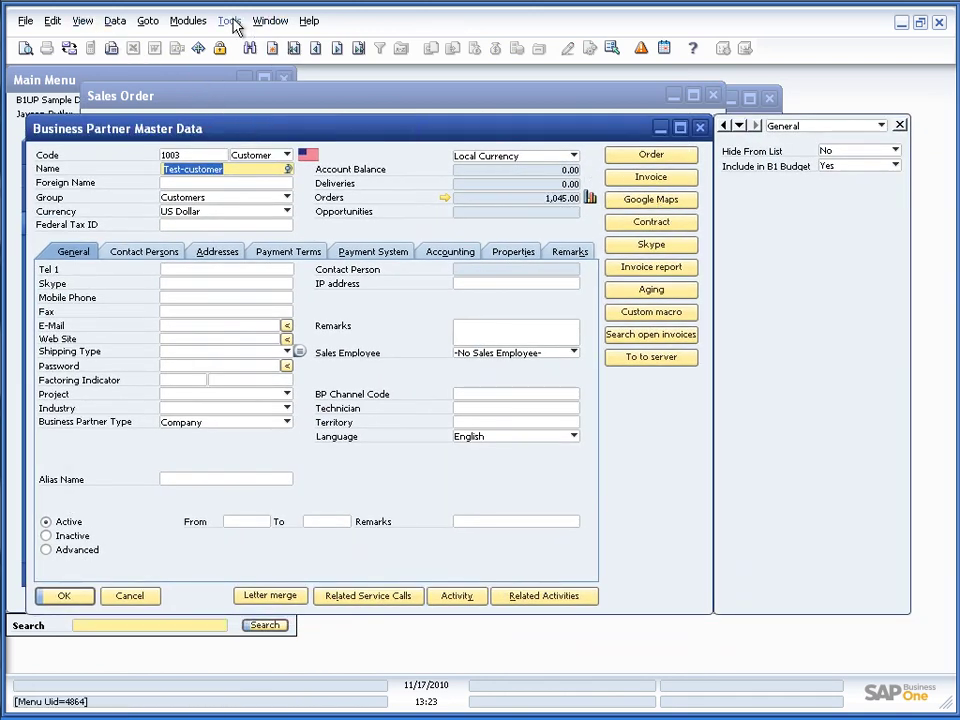
# Open User-Defined Fields - Management and select the Master Data > Business Partner table
pyautogui.click(230, 21)
pyautogui.moveTo(308, 264)
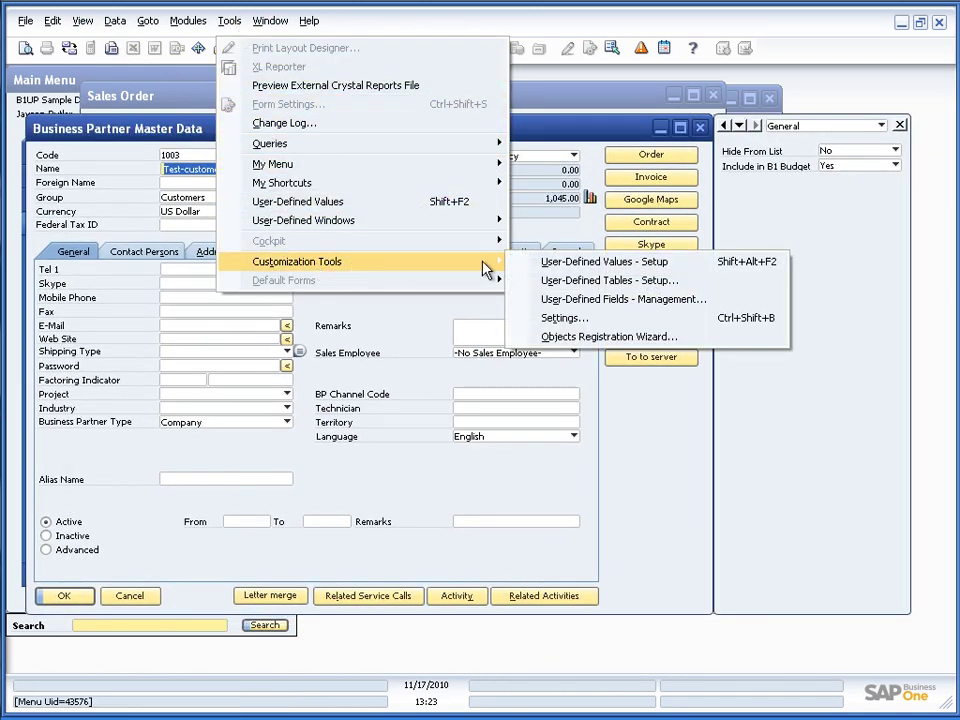
pyautogui.click(580, 299)
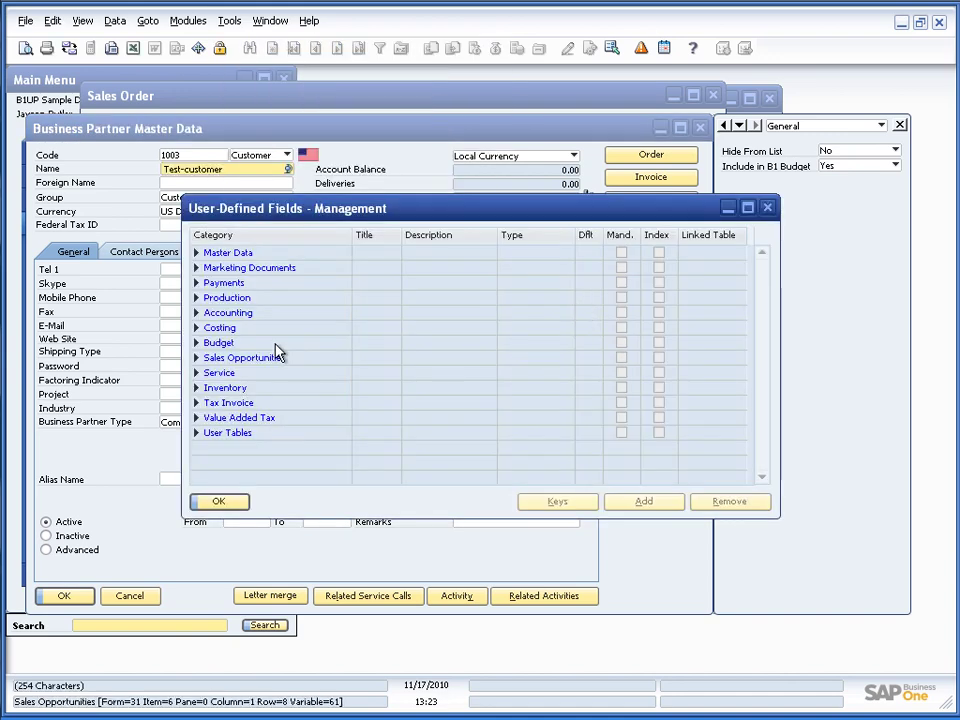
pyautogui.click(197, 256)
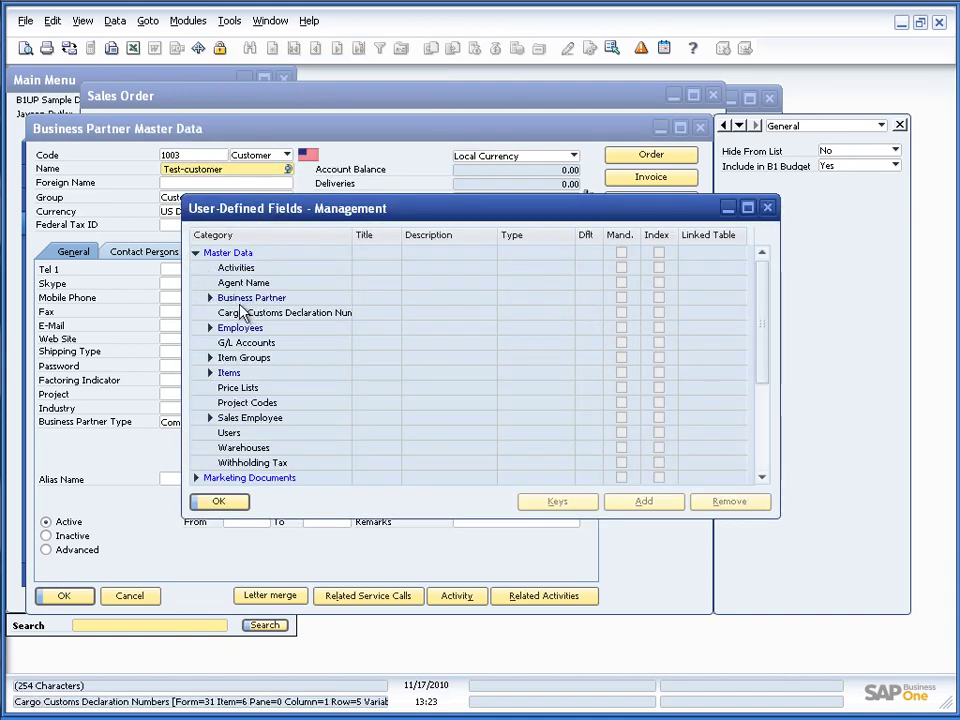
pyautogui.click(209, 298)
pyautogui.click(240, 313)
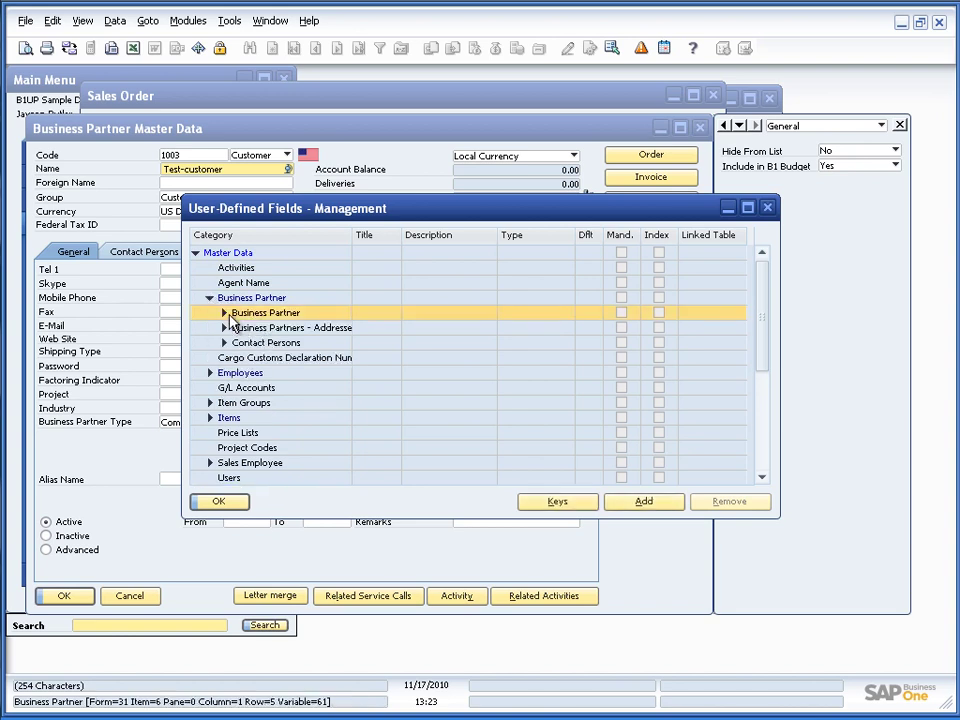
# Add field SomeCode described 'Some Code', confirming the database change despite other workstations
pyautogui.click(658, 505)
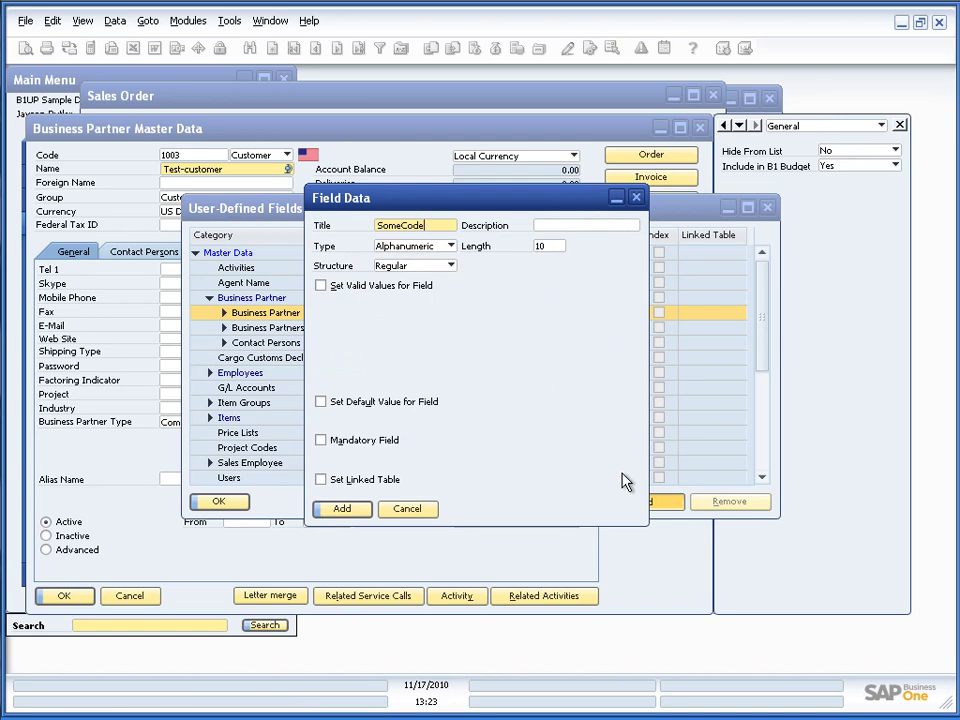
pyautogui.press('Tab')
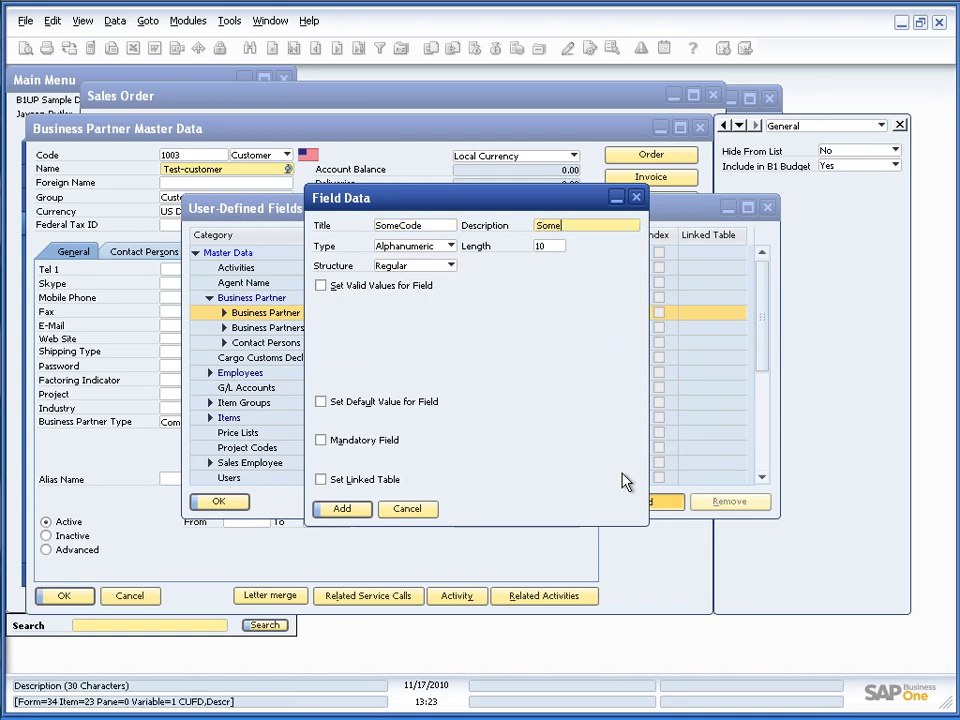
pyautogui.press('Return')
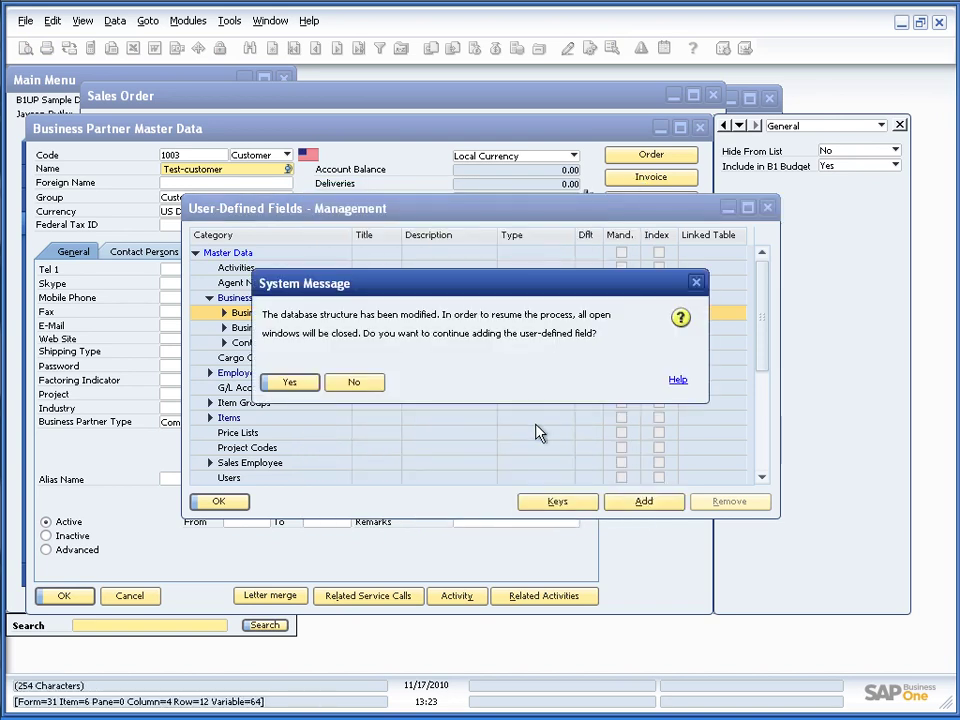
pyautogui.click(315, 388)
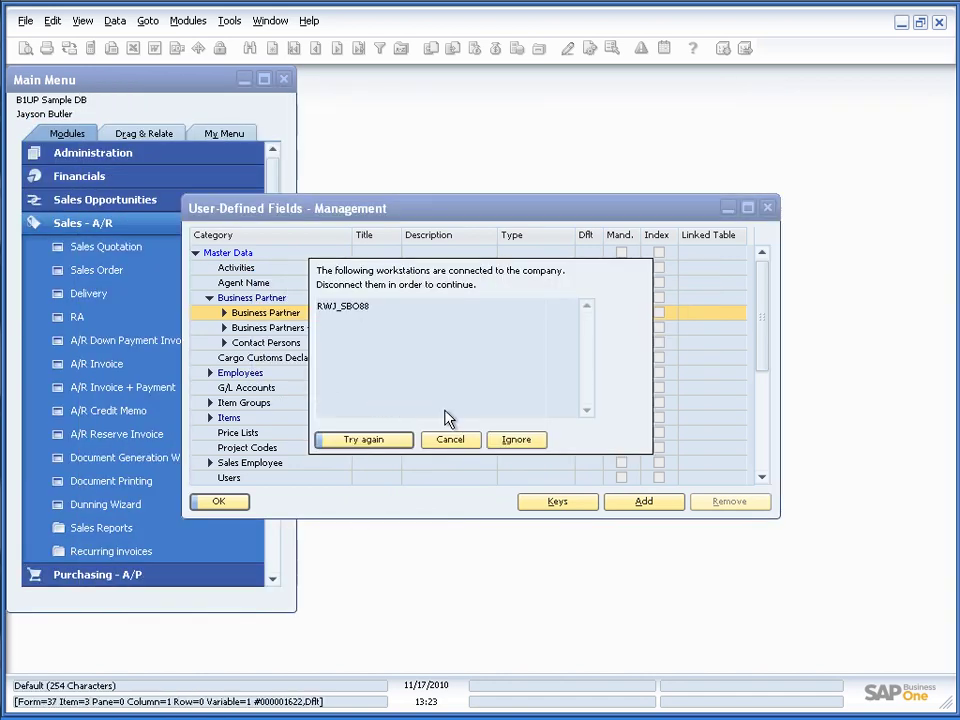
pyautogui.click(512, 439)
# Finish adding the field, then open Business Partner Master Data and browse to C20000
pyautogui.click(300, 382)
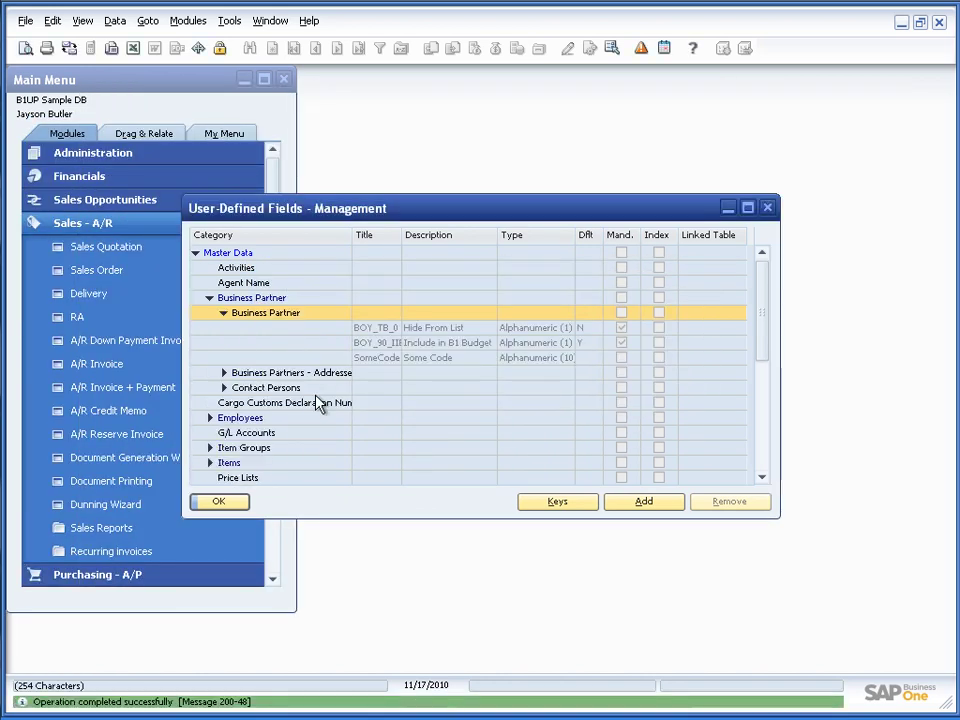
pyautogui.click(218, 502)
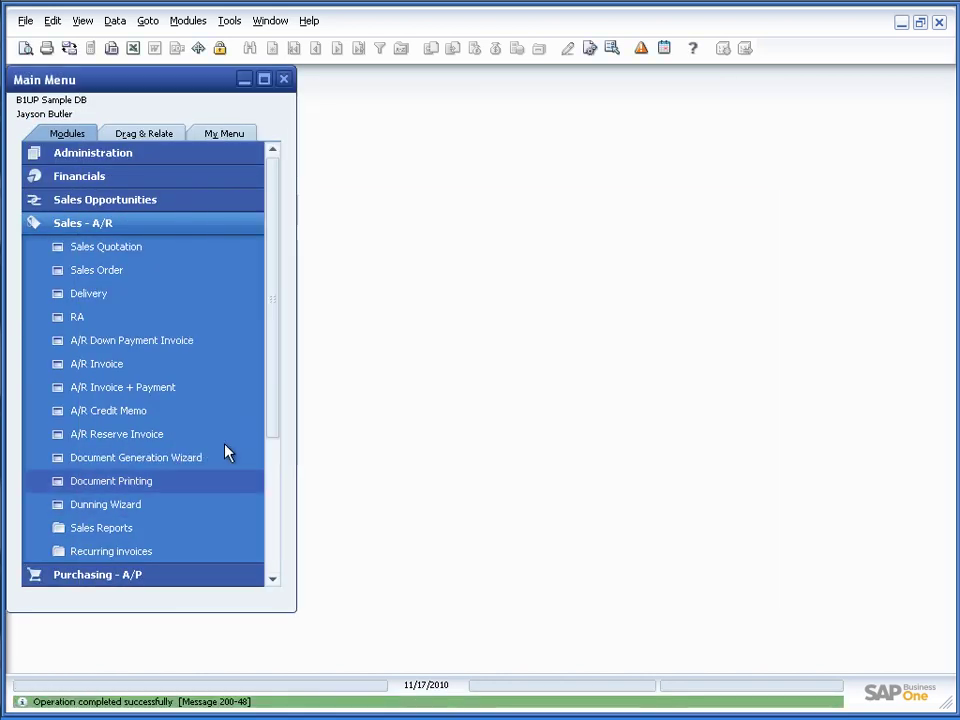
pyautogui.click(85, 224)
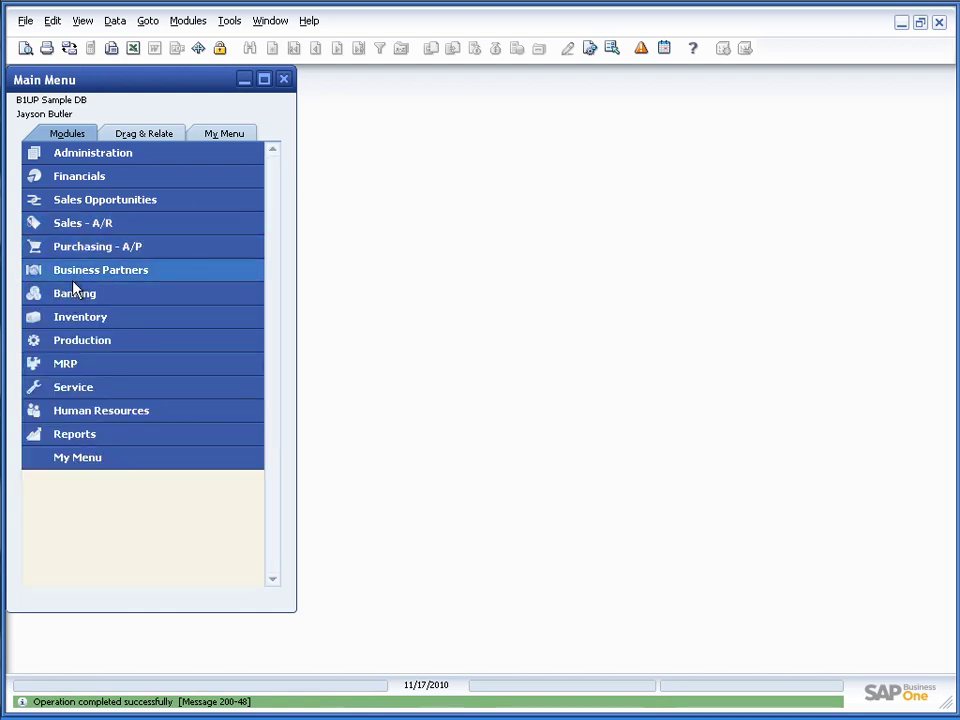
pyautogui.click(73, 274)
pyautogui.click(111, 292)
pyautogui.press('pagedown')
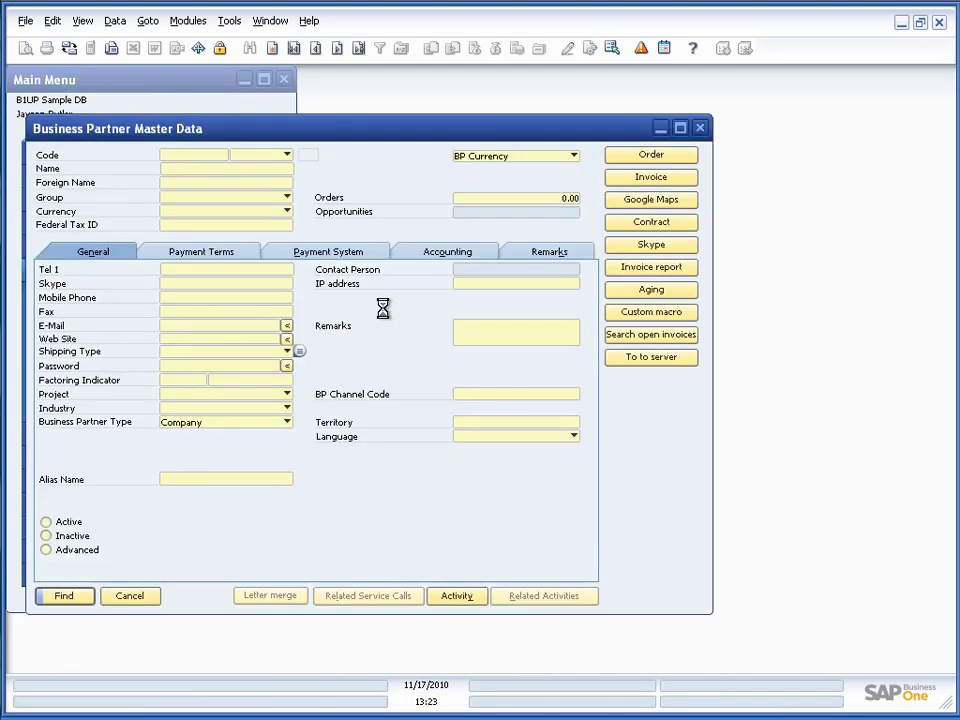
pyautogui.press('pagedown')
pyautogui.press('pagedown')
pyautogui.press('pagedown')
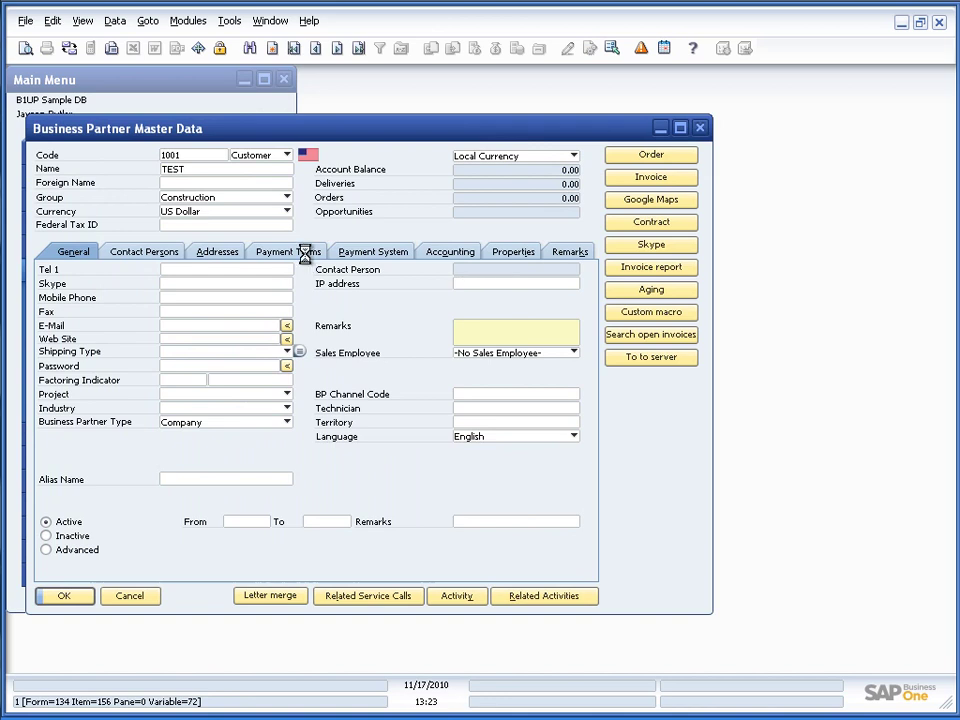
pyautogui.press('pagedown')
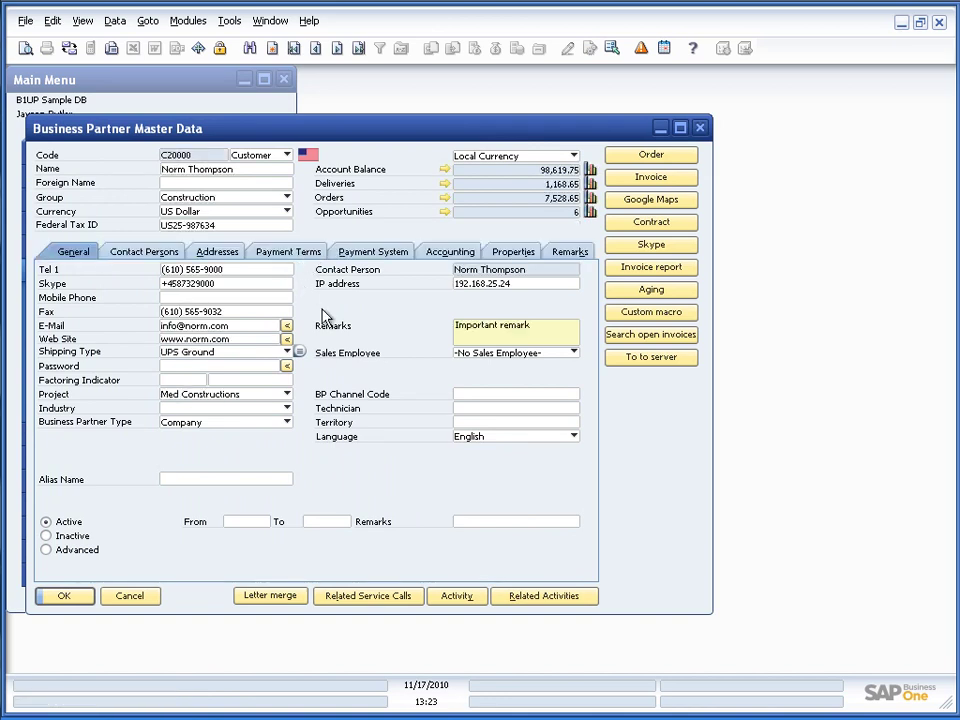
# In the UDF panel, keep Include in B1 Budget at Yes, enter Some Code fdest64, and update
pyautogui.hotkey('ctrl', 'shift', 'u')
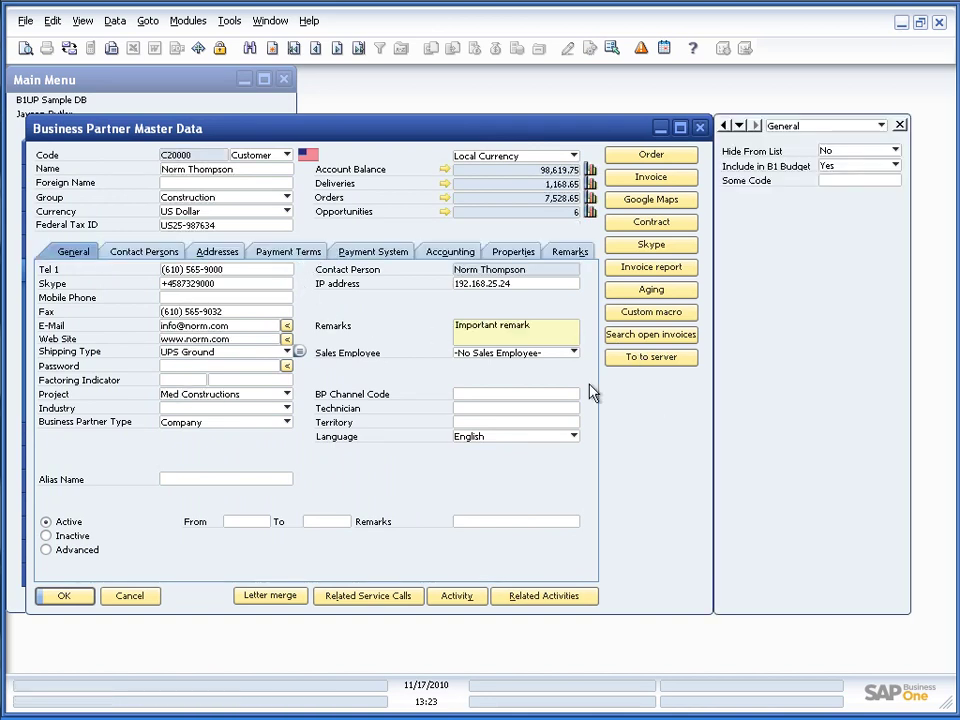
pyautogui.click(840, 166)
pyautogui.click(835, 183)
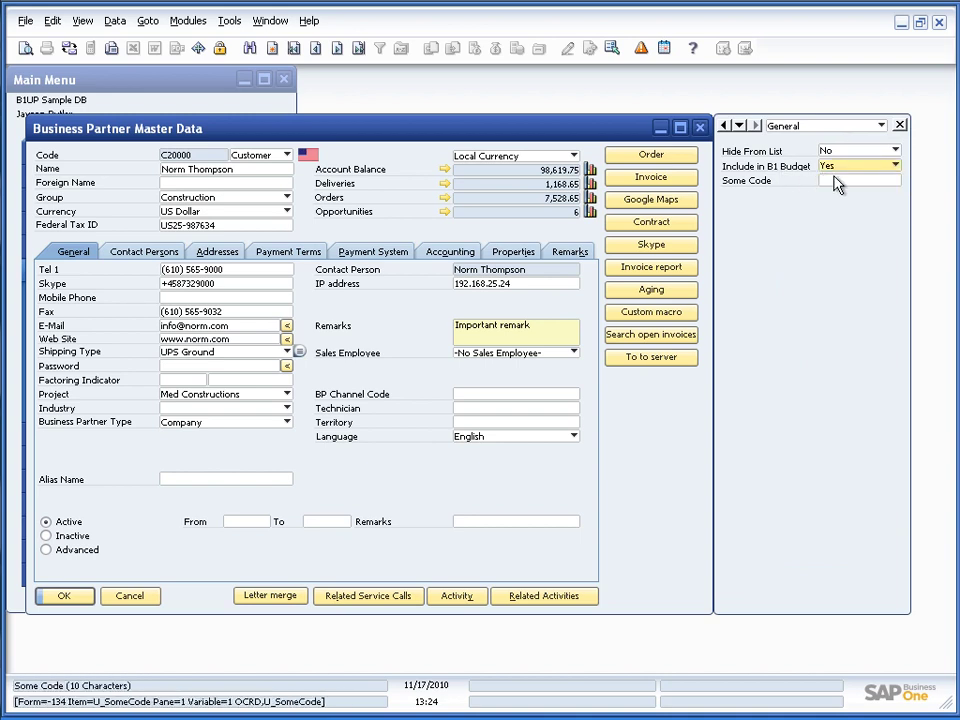
pyautogui.click(835, 182)
pyautogui.write('fdest64')
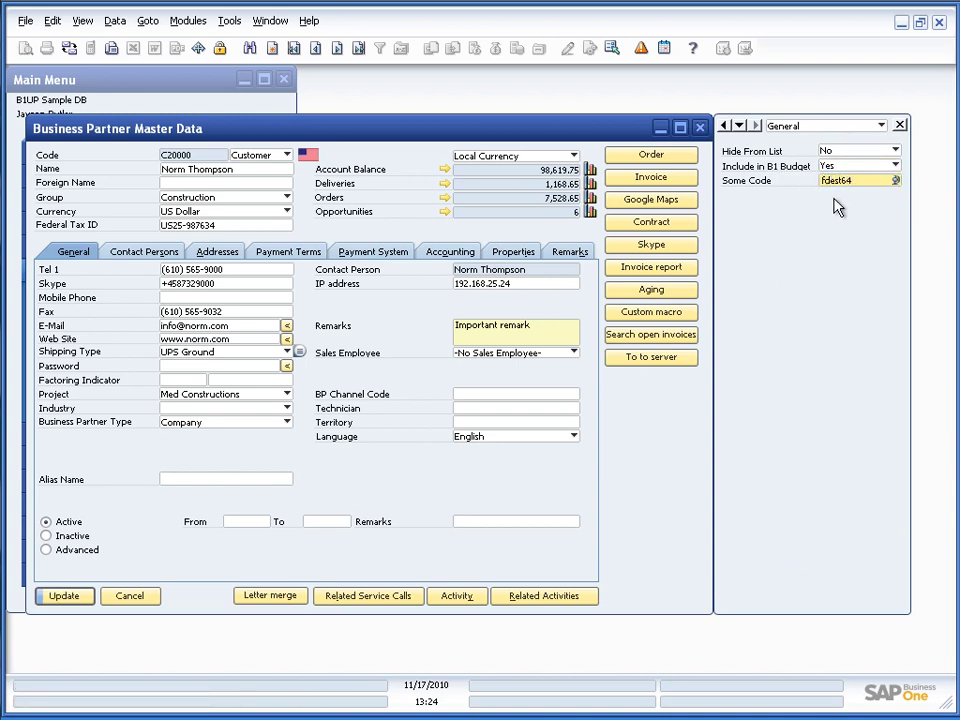
pyautogui.hotkey('shift', 'Home')
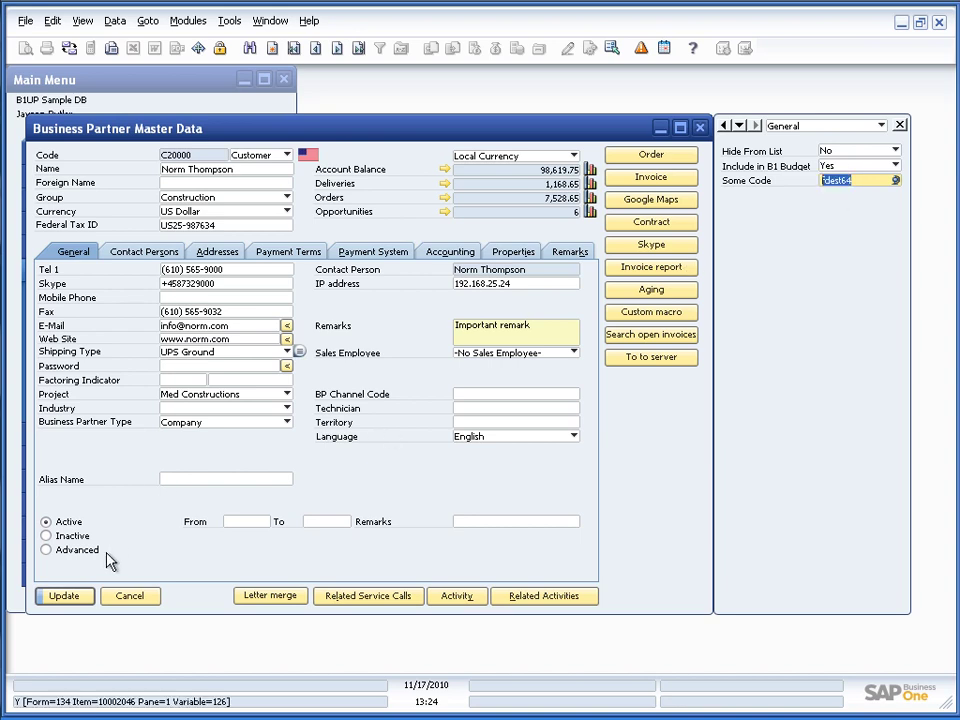
pyautogui.click(64, 596)
# Turn on the B1 Search bar from the Window menu and enter fdest64
pyautogui.click(113, 108)
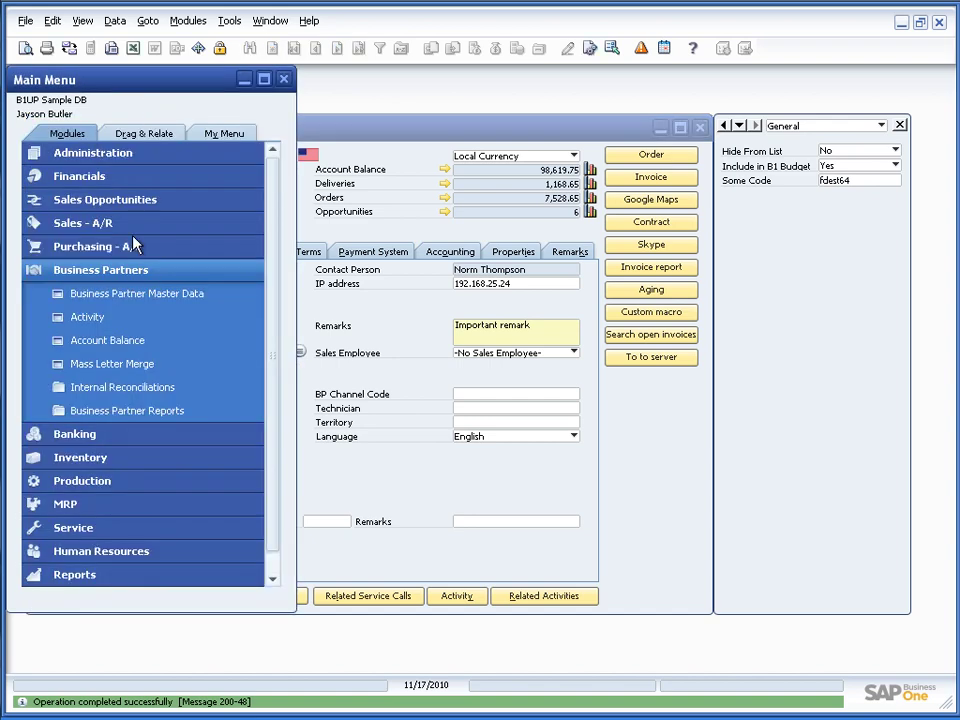
pyautogui.click(270, 20)
pyautogui.click(372, 20)
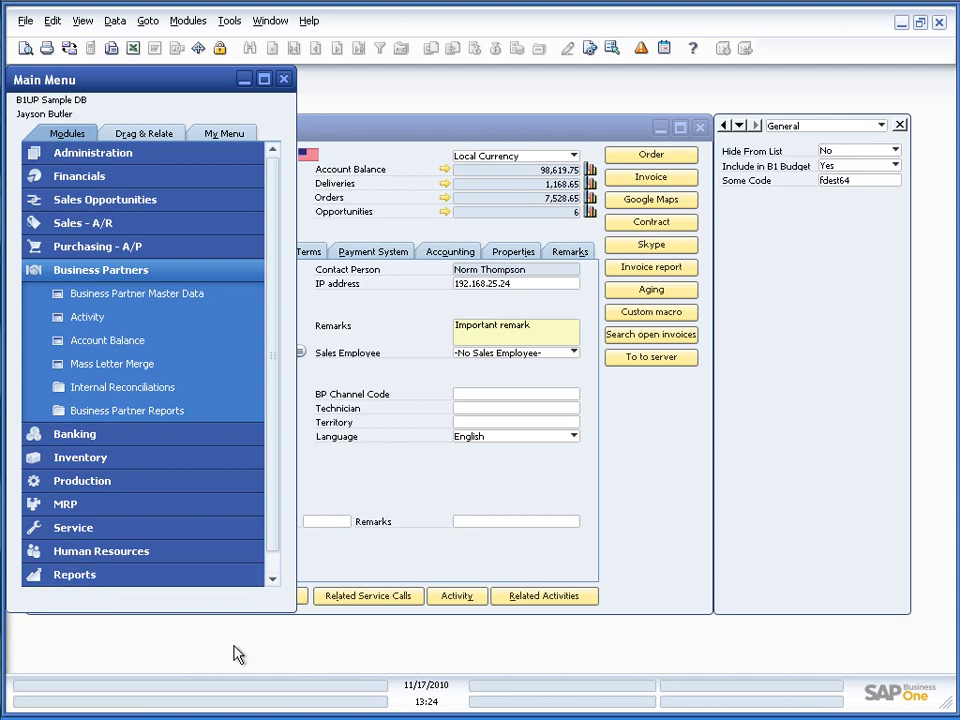
pyautogui.click(267, 22)
pyautogui.click(292, 89)
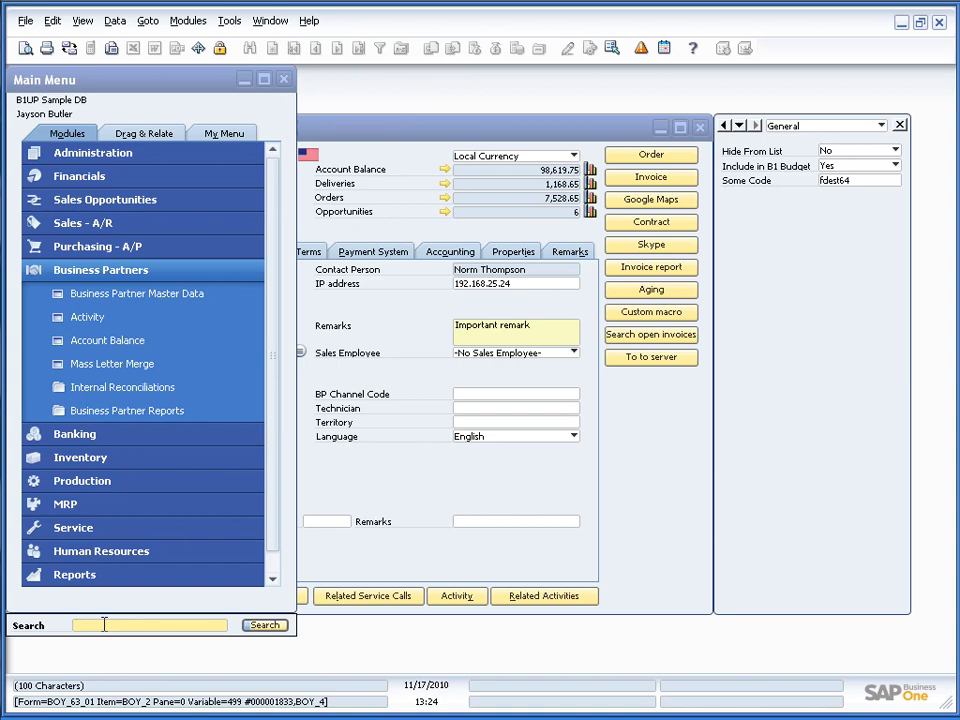
pyautogui.write('fdest64')
# Run the B1 Search for fdest64
pyautogui.click(262, 630)
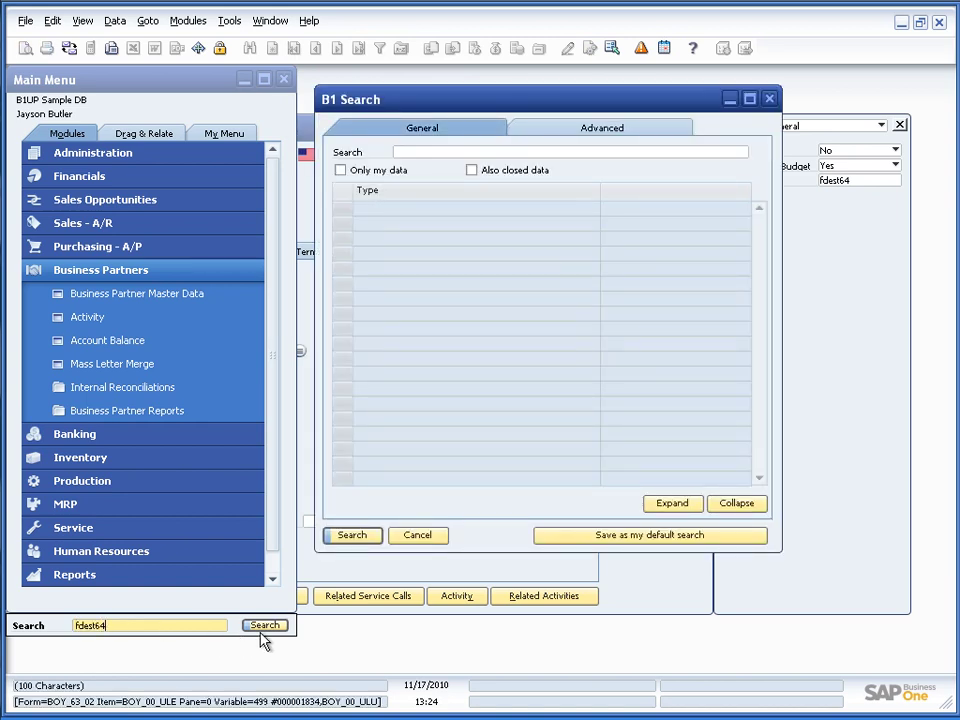